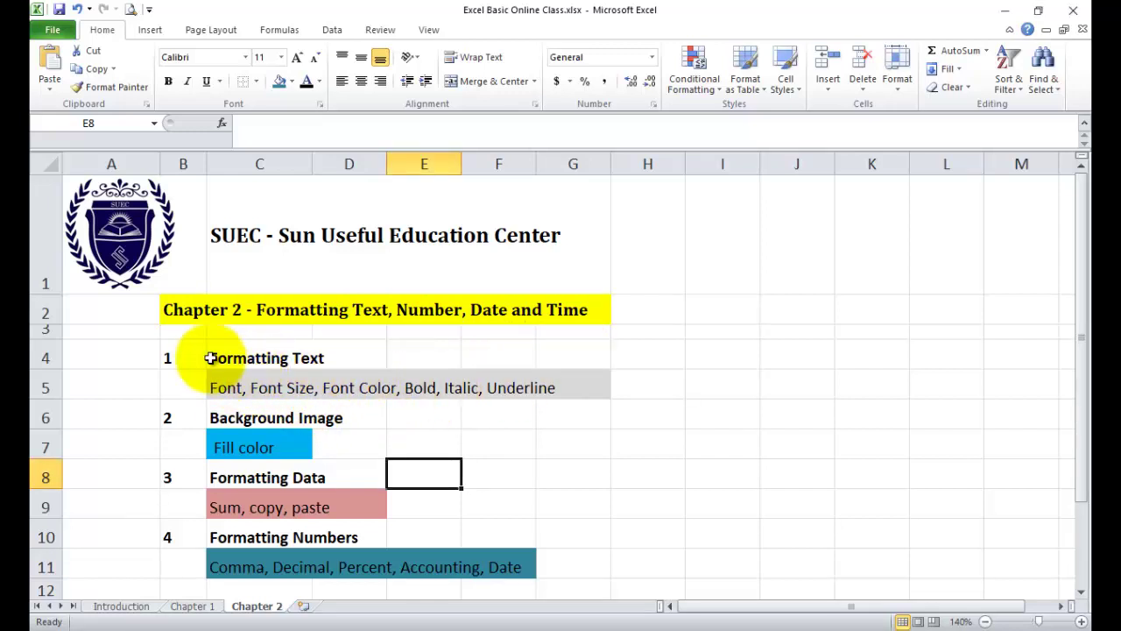
Examine the numbered topics in the Chapter 2 outline, from Formatting Text through Formatting Numbers
{"action": "left_click", "coordinate": [187, 358]}
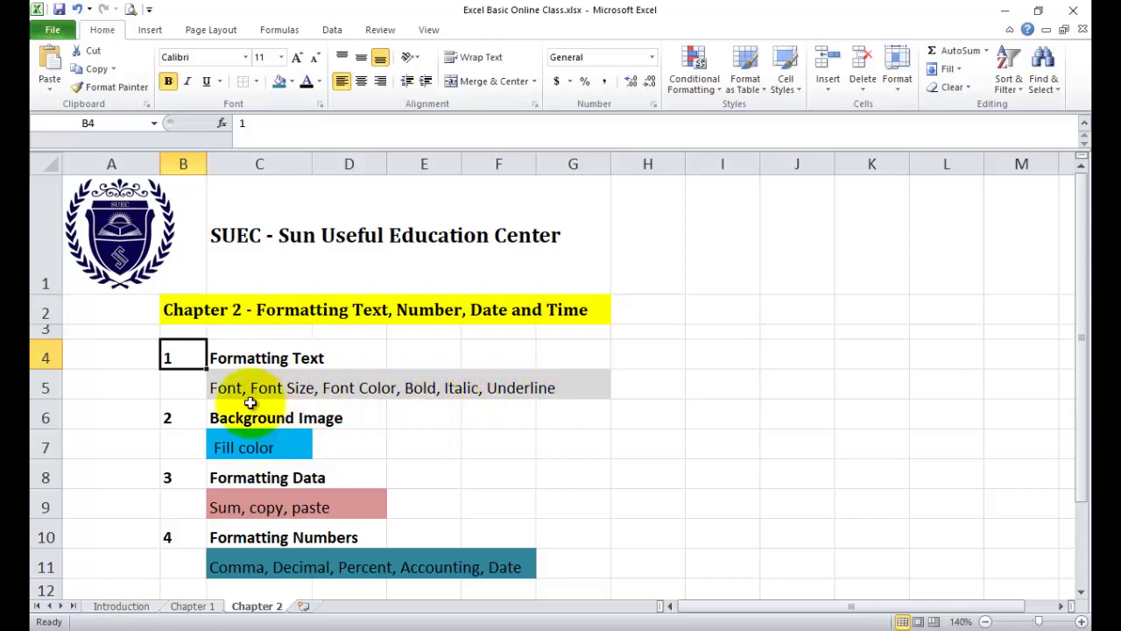
{"action": "key", "text": "Down"}
{"action": "key", "text": "Down"}
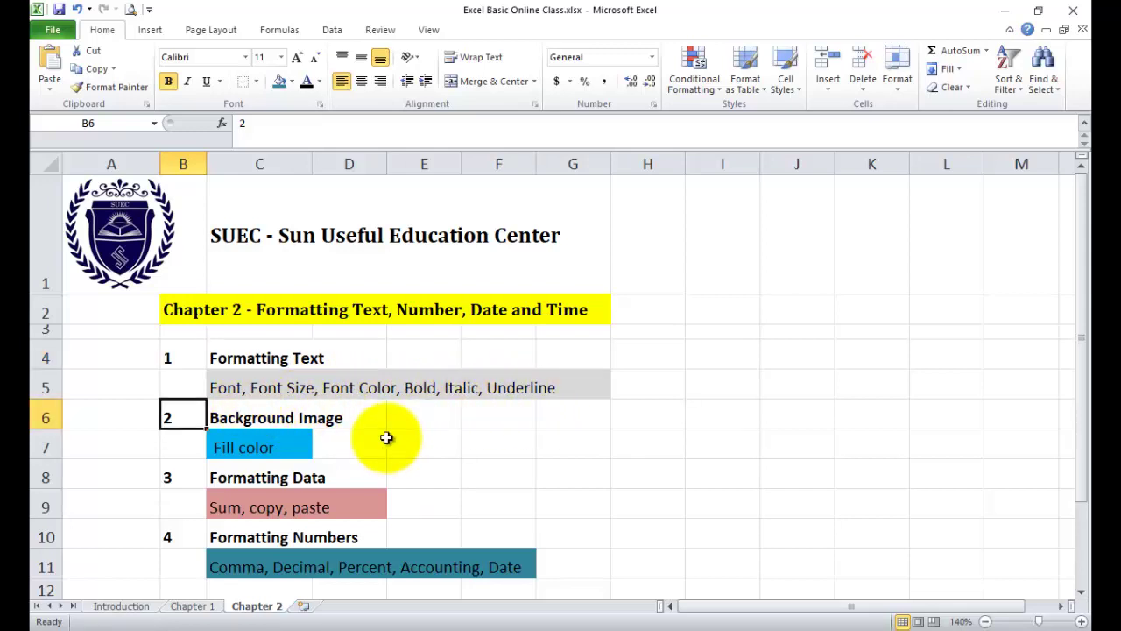
{"action": "left_click", "coordinate": [278, 452]}
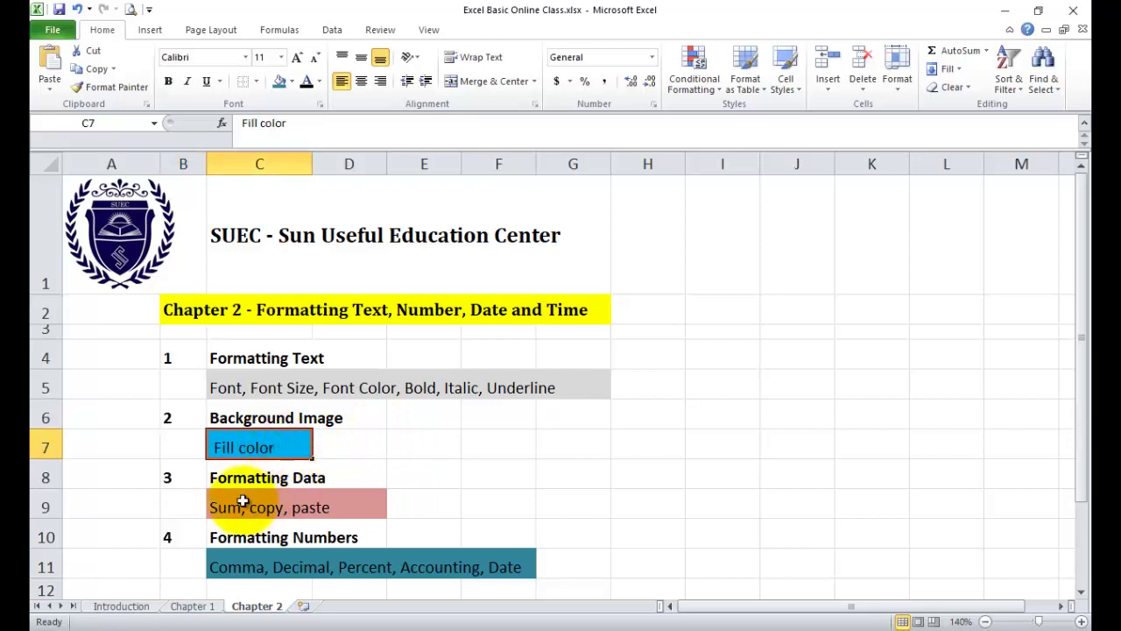
{"action": "left_click", "coordinate": [177, 477]}
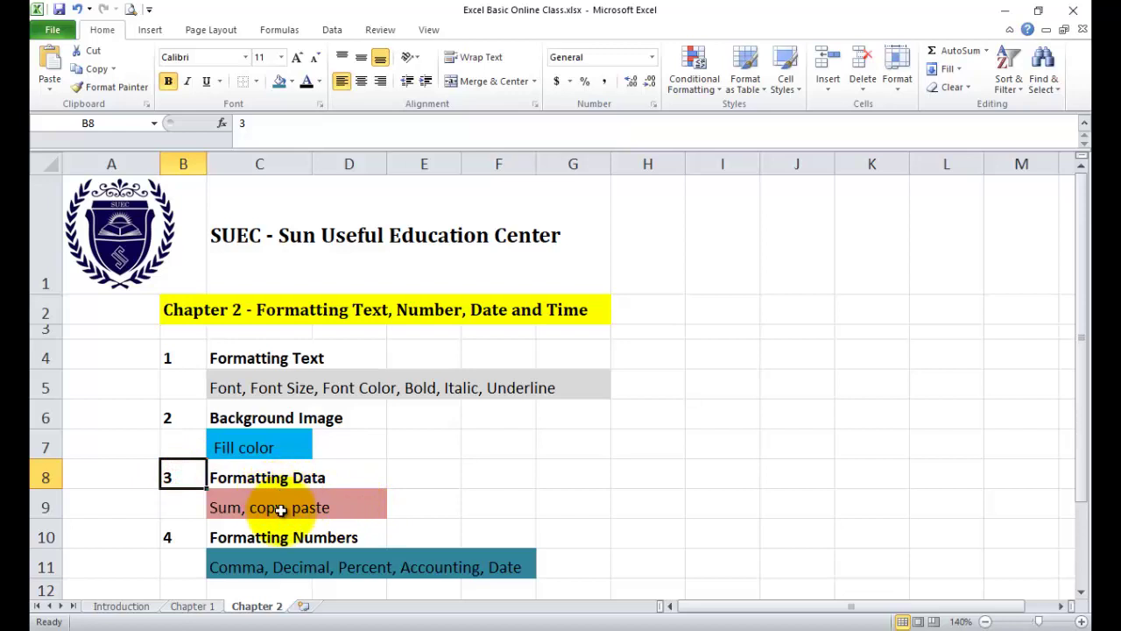
{"action": "left_click", "coordinate": [255, 506]}
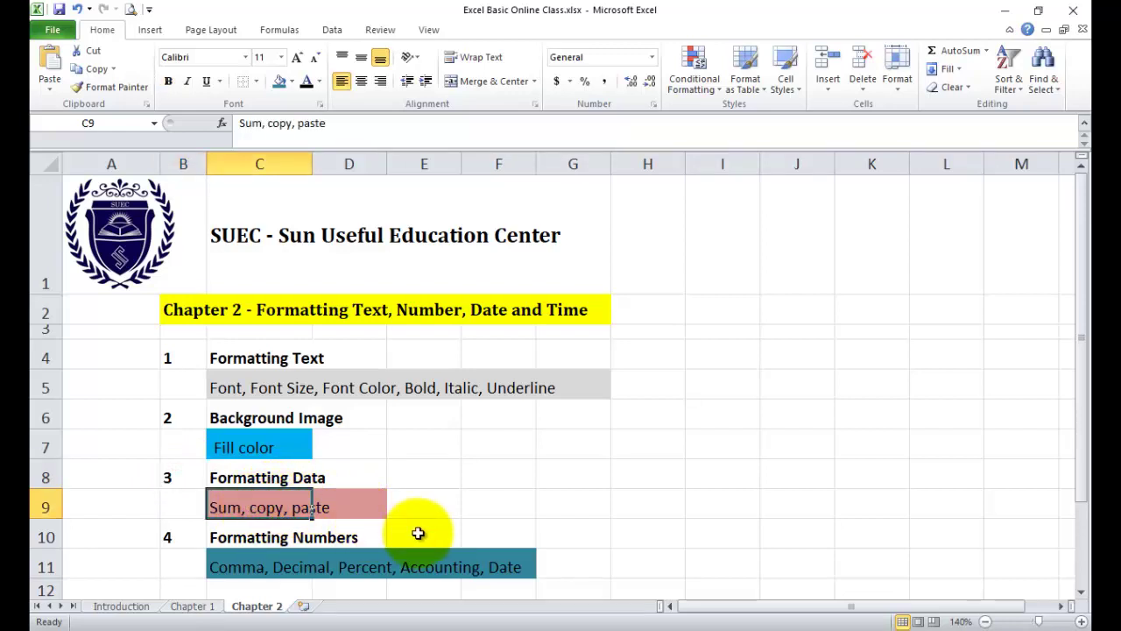
{"action": "left_click", "coordinate": [421, 506]}
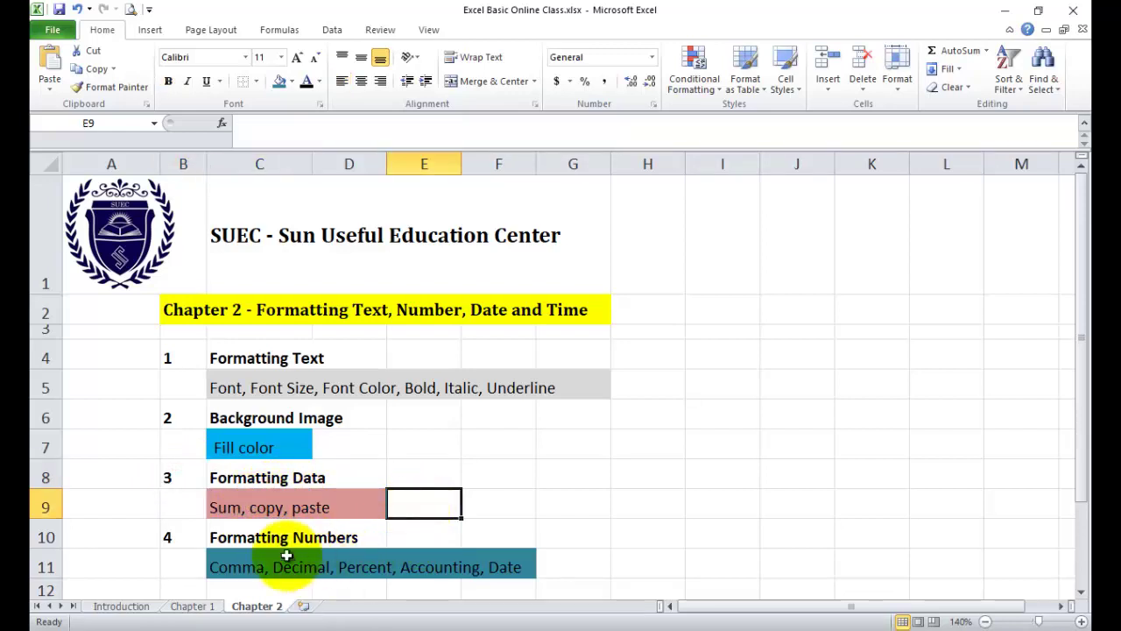
{"action": "left_click", "coordinate": [183, 537]}
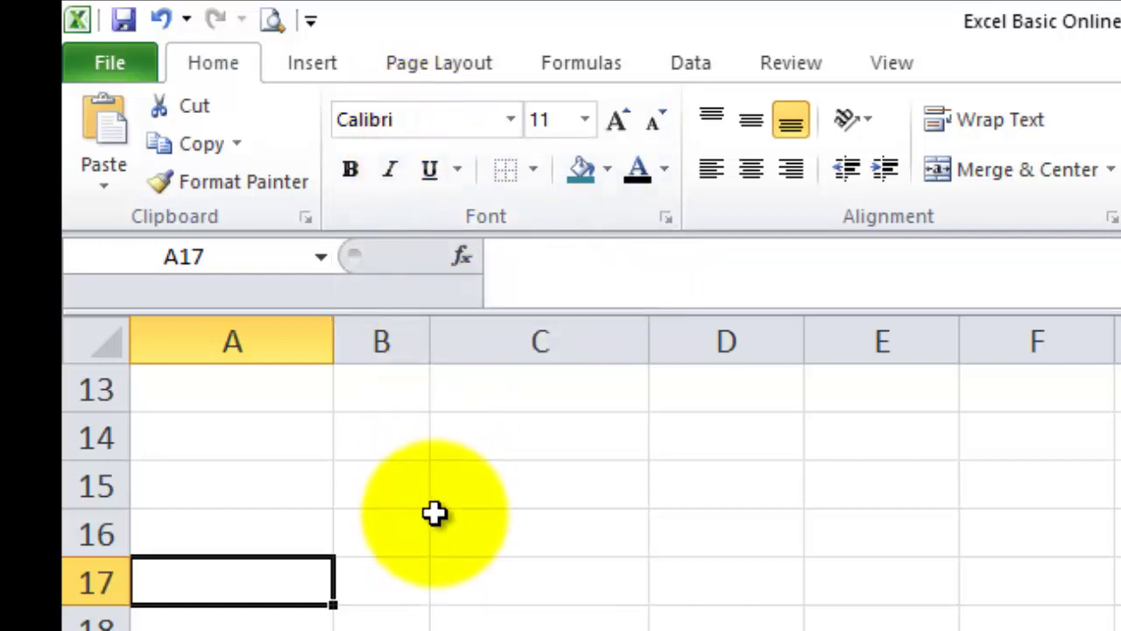
Set the font of cell A17 to Arial, enter ABC in it, and compare its font with cell C17
{"action": "left_click", "coordinate": [512, 120]}
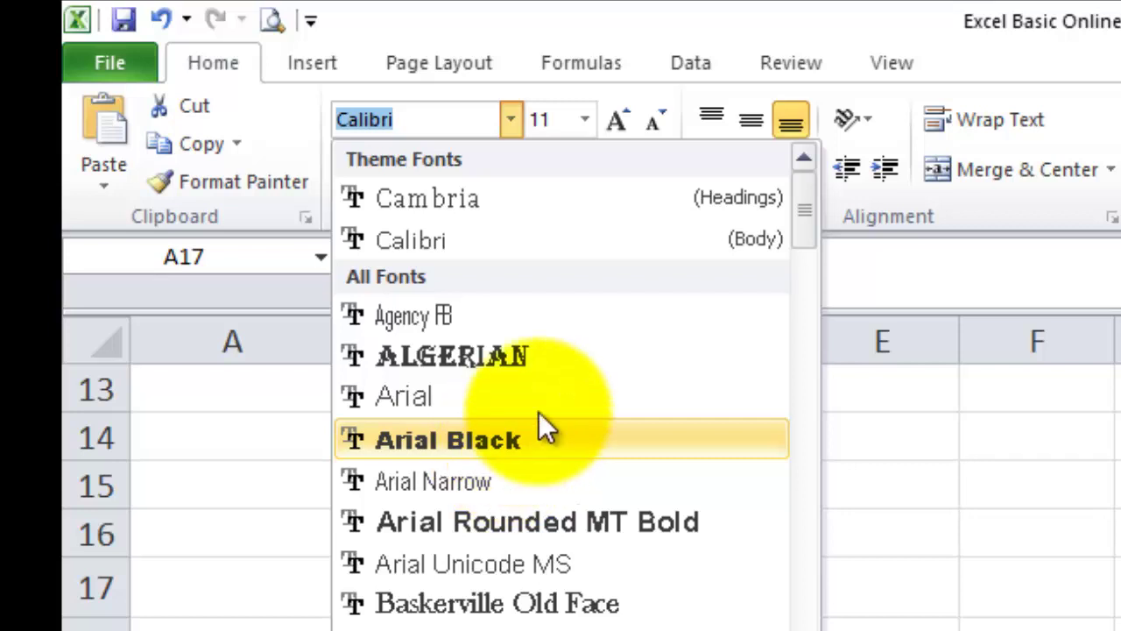
{"action": "left_click_drag", "start_coordinate": [806, 210], "coordinate": [806, 211]}
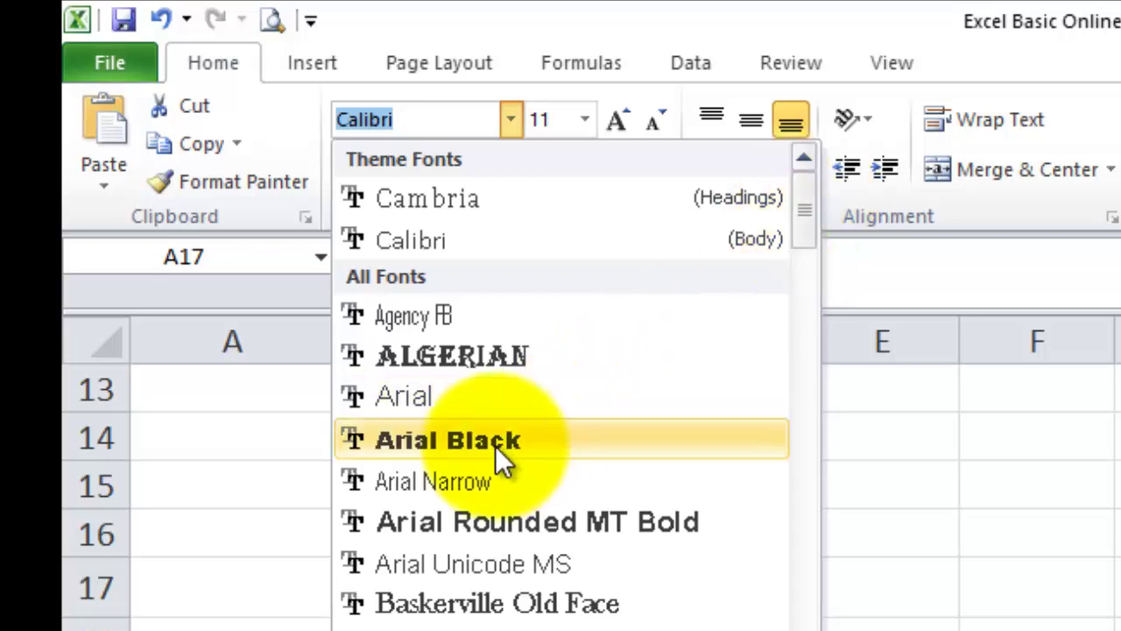
{"action": "left_click", "coordinate": [483, 393]}
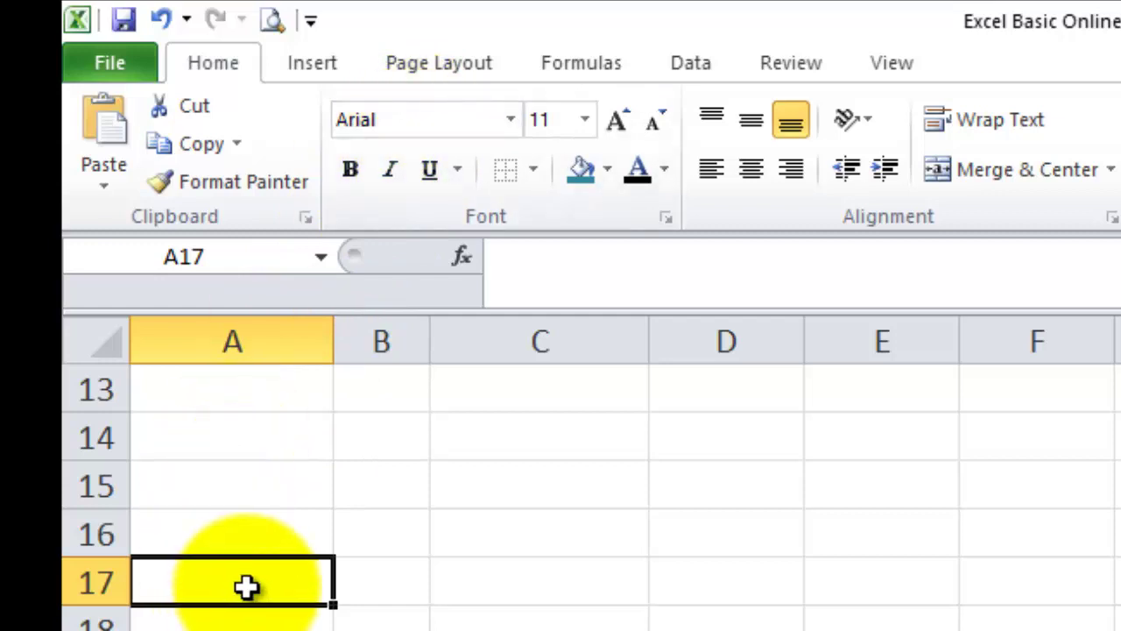
{"action": "type", "text": "ABC"}
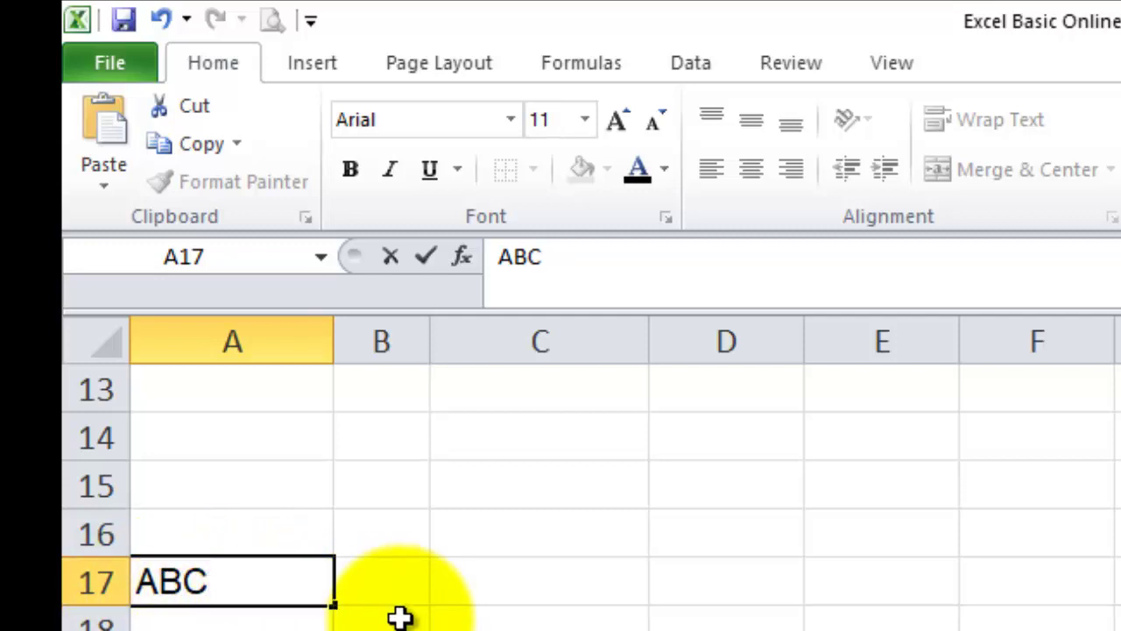
{"action": "key", "text": "Tab"}
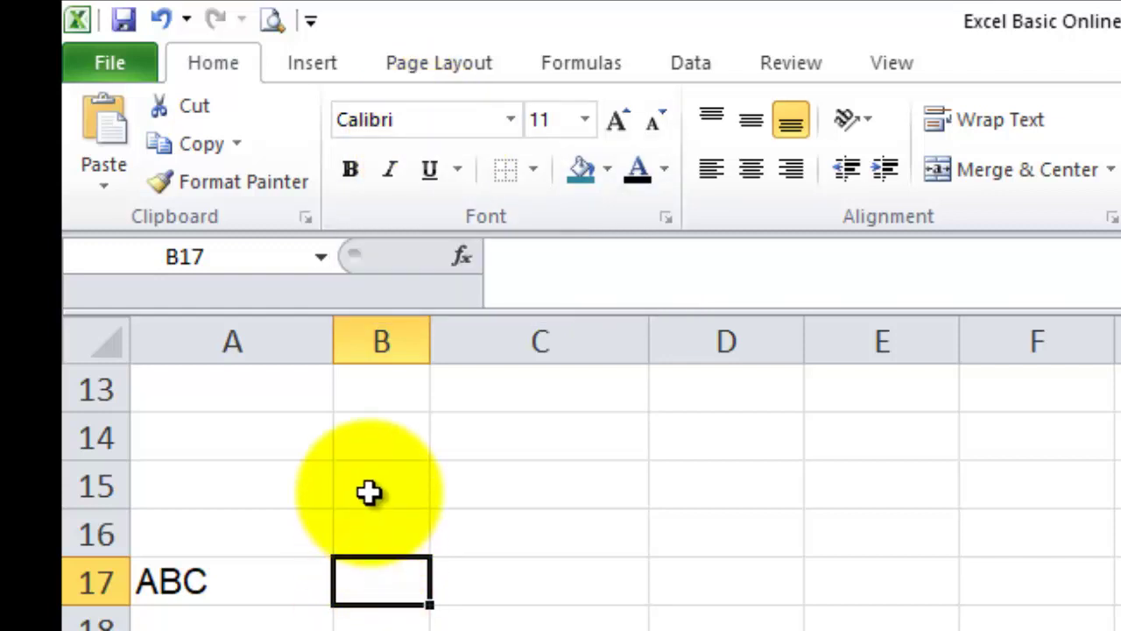
{"action": "left_click", "coordinate": [273, 580]}
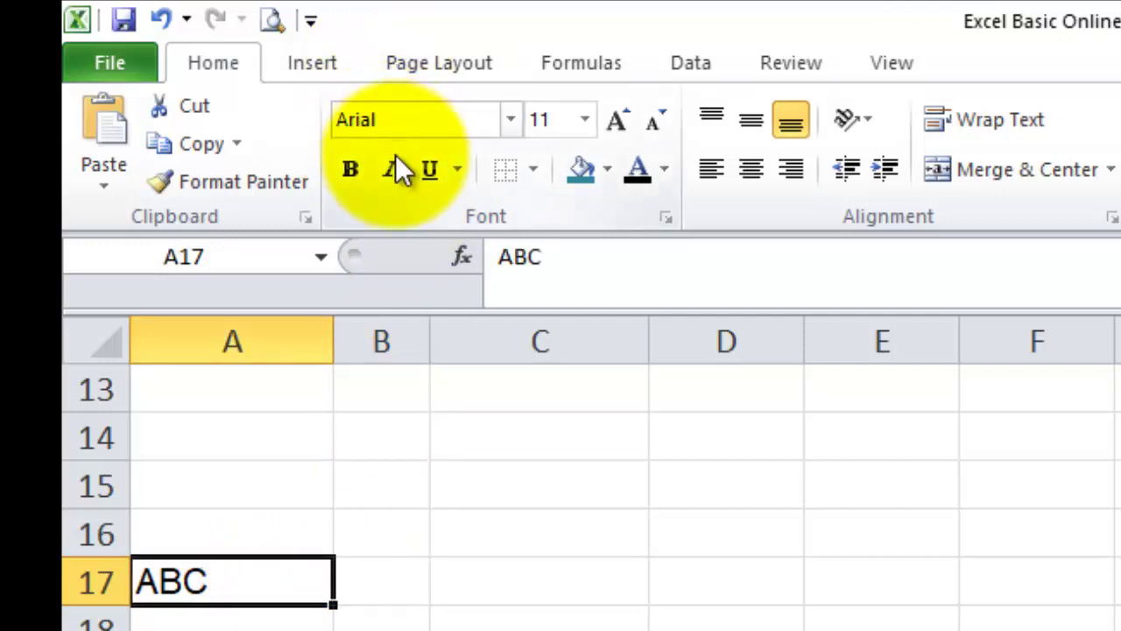
{"action": "left_click", "coordinate": [485, 565]}
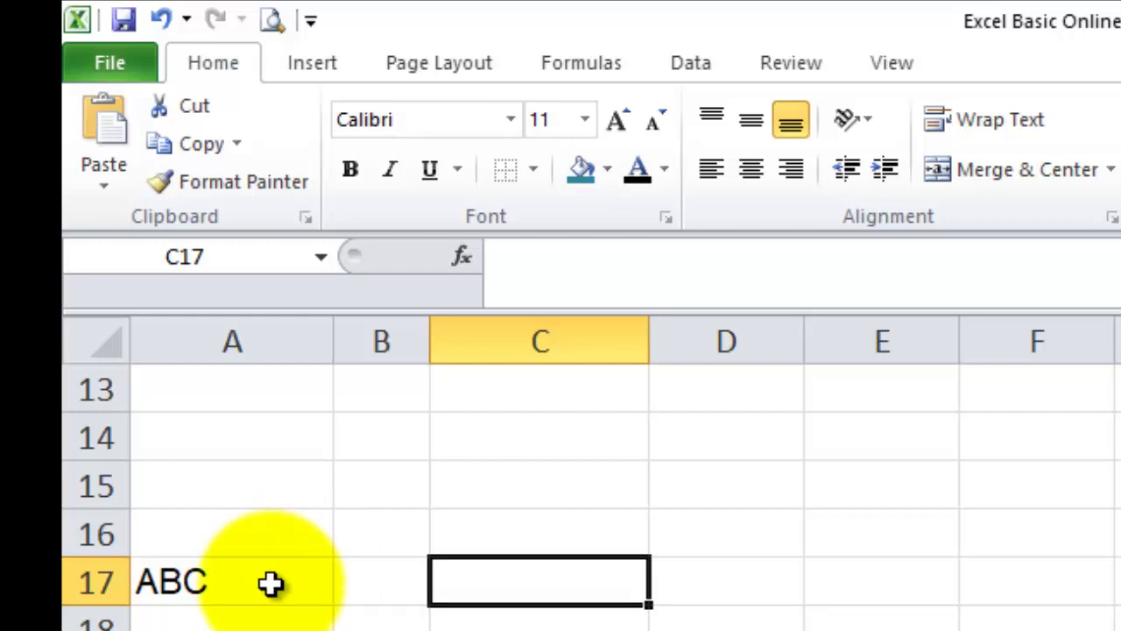
Set the font of cells A17:C17 to Arial Black and check the font of cells inside and outside that range
{"action": "left_click_drag", "start_coordinate": [271, 585], "coordinate": [538, 593]}
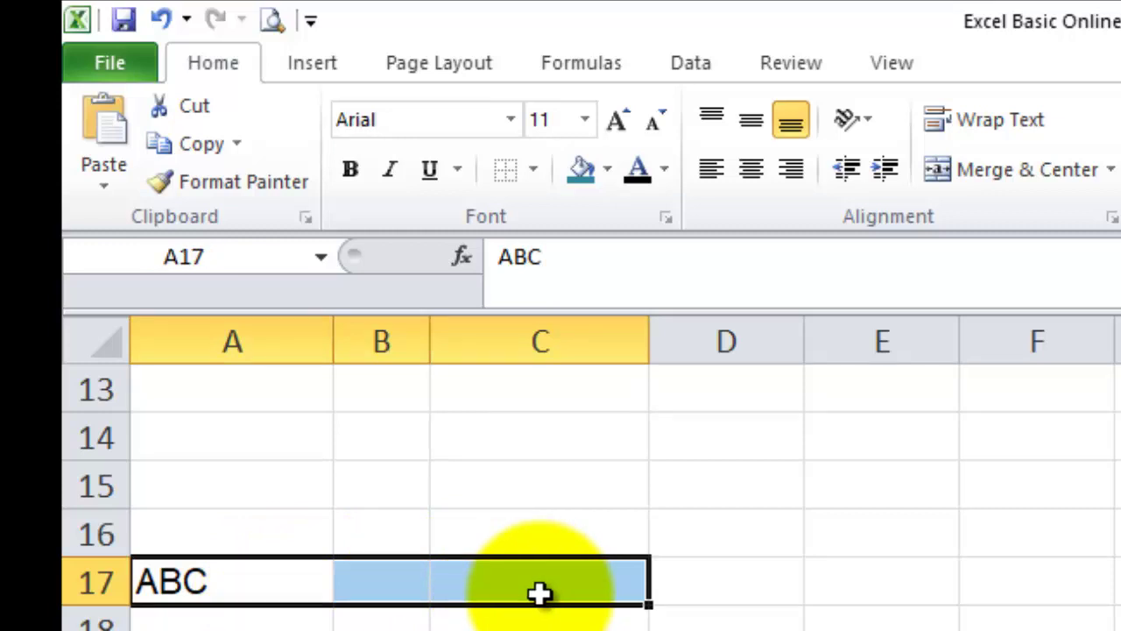
{"action": "left_click", "coordinate": [510, 122]}
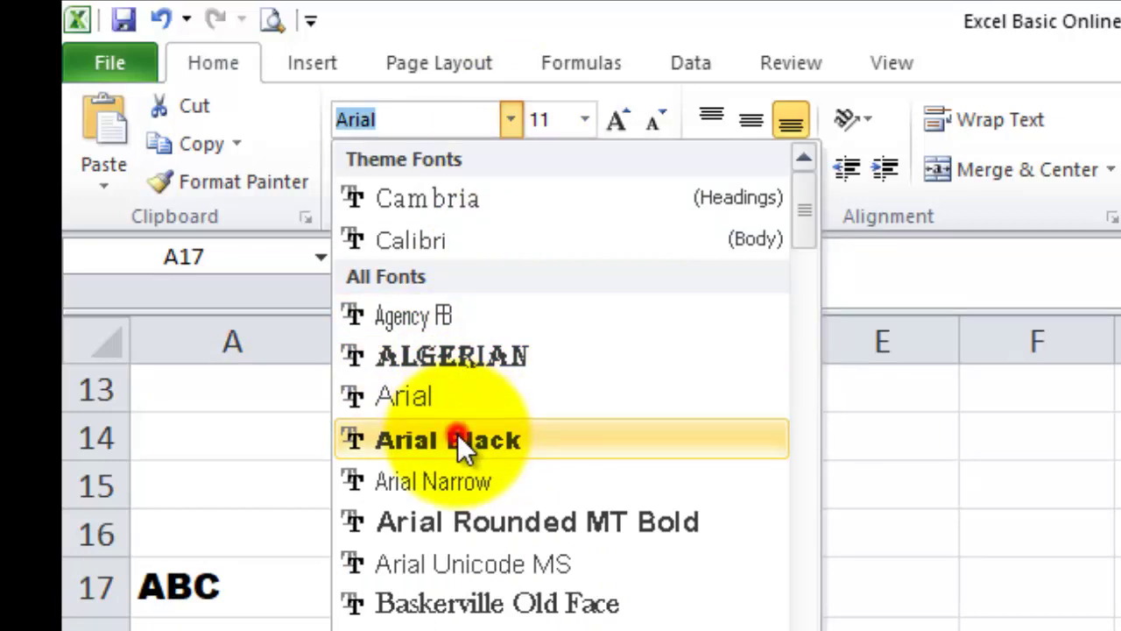
{"action": "left_click", "coordinate": [457, 434]}
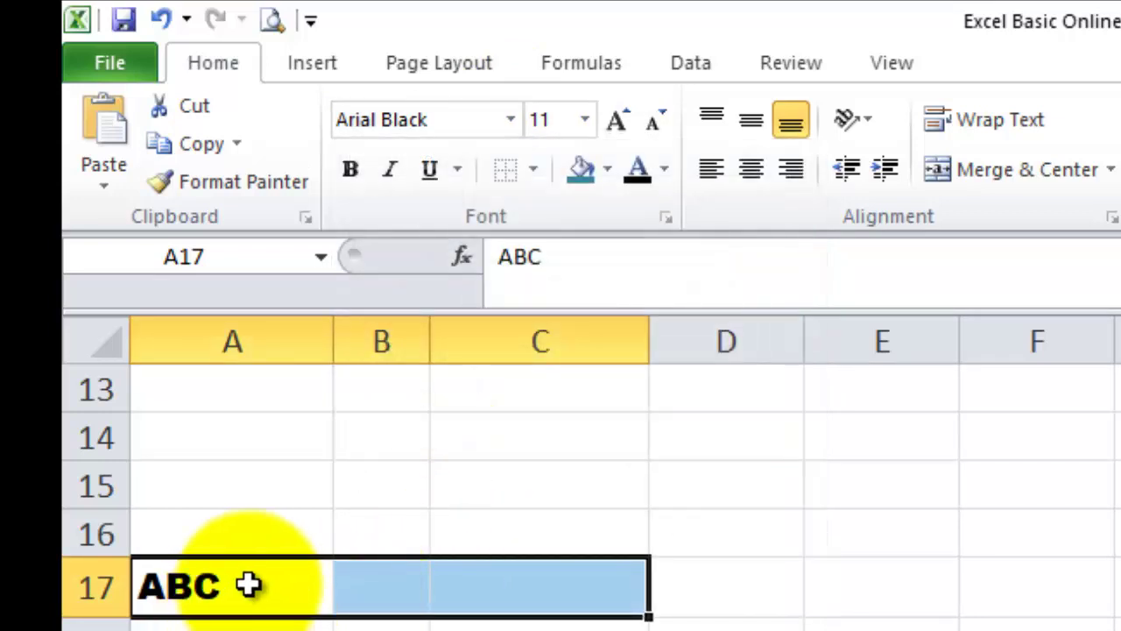
{"action": "left_click", "coordinate": [292, 581]}
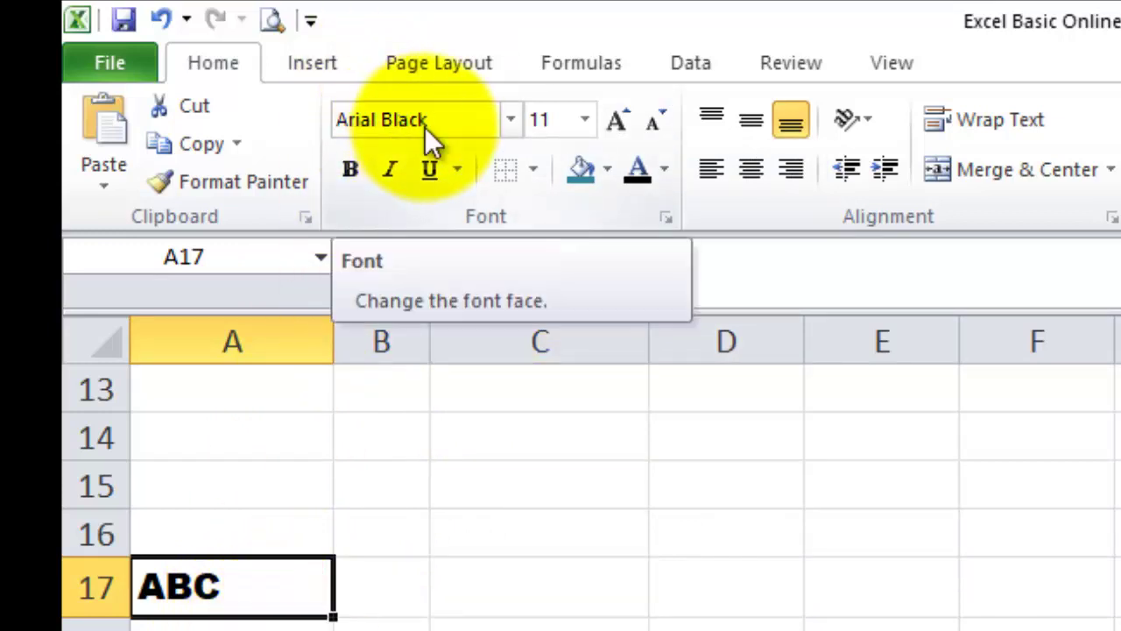
{"action": "left_click", "coordinate": [394, 596]}
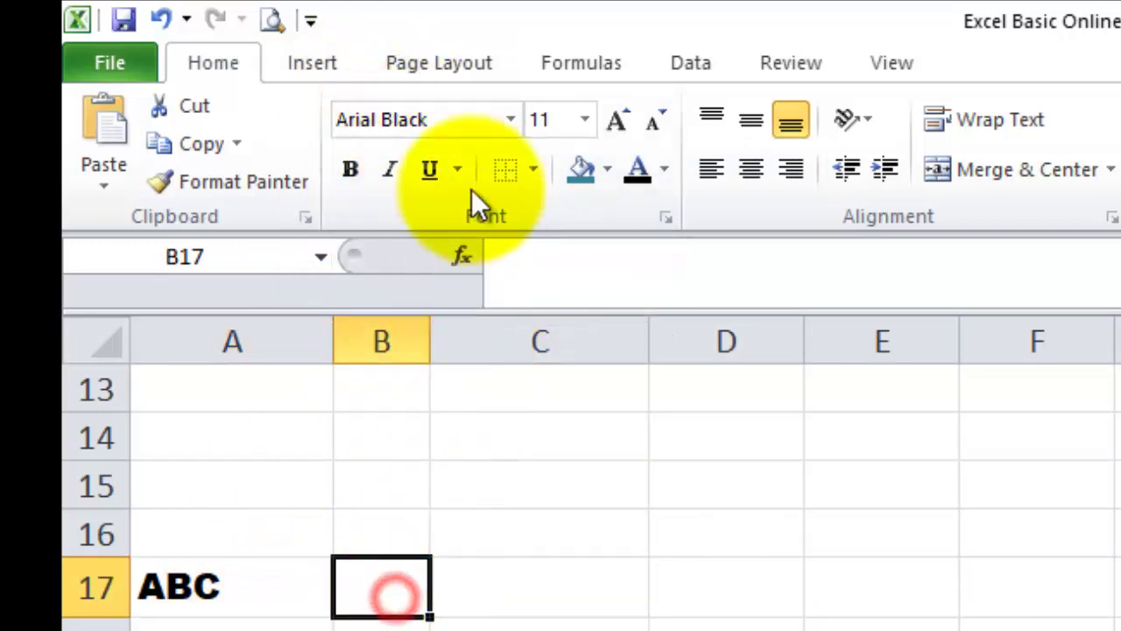
{"action": "left_click", "coordinate": [569, 568]}
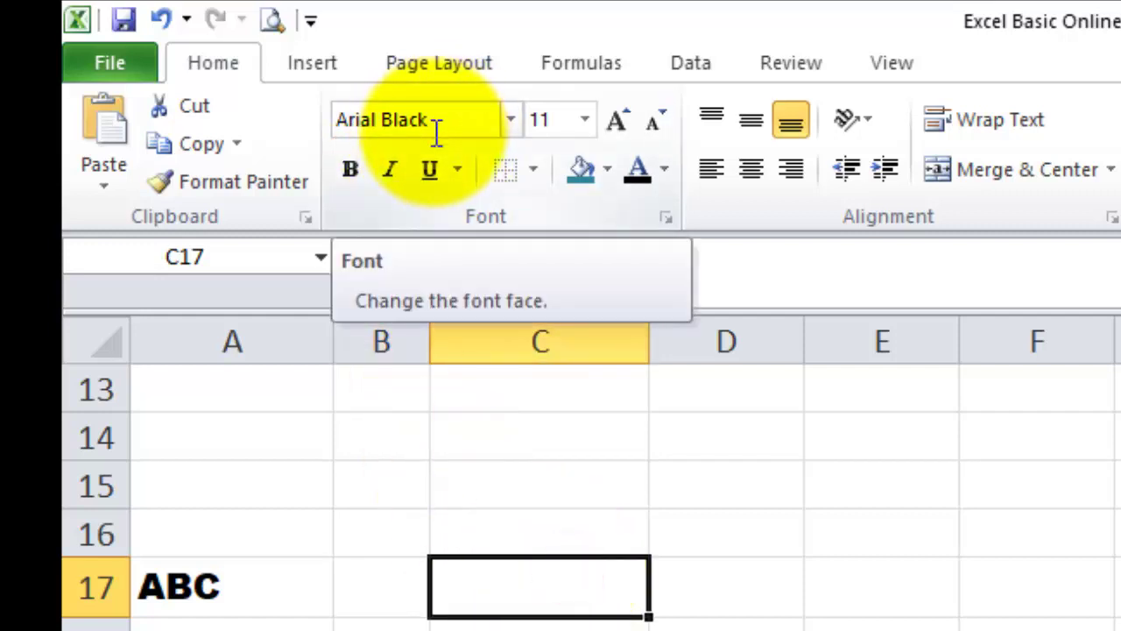
{"action": "left_click", "coordinate": [544, 630]}
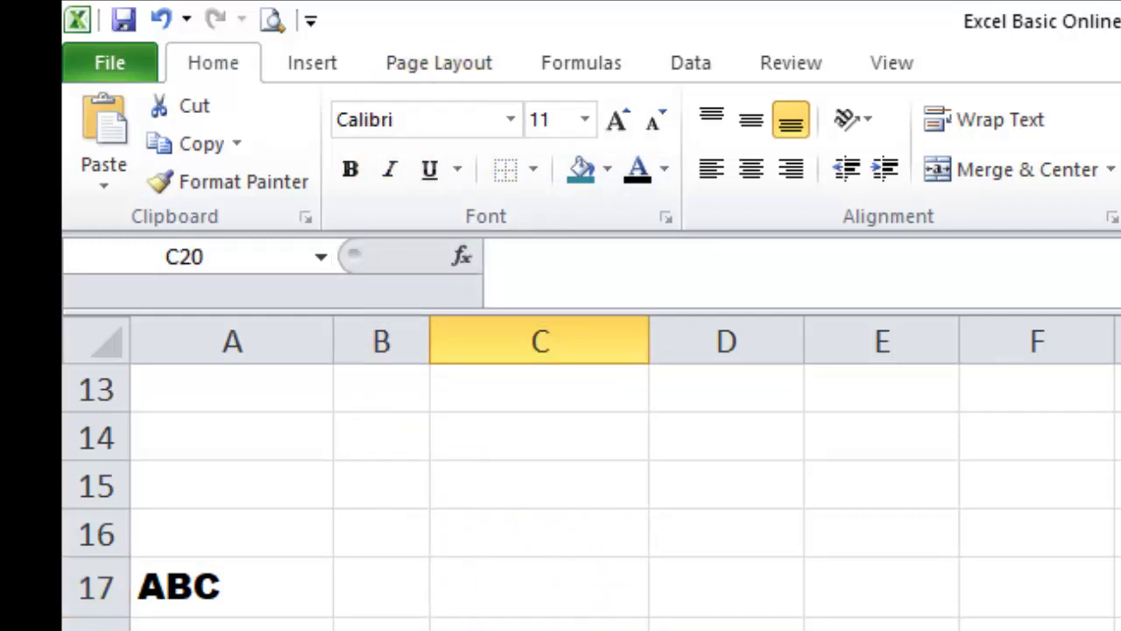
{"action": "left_click", "coordinate": [916, 626]}
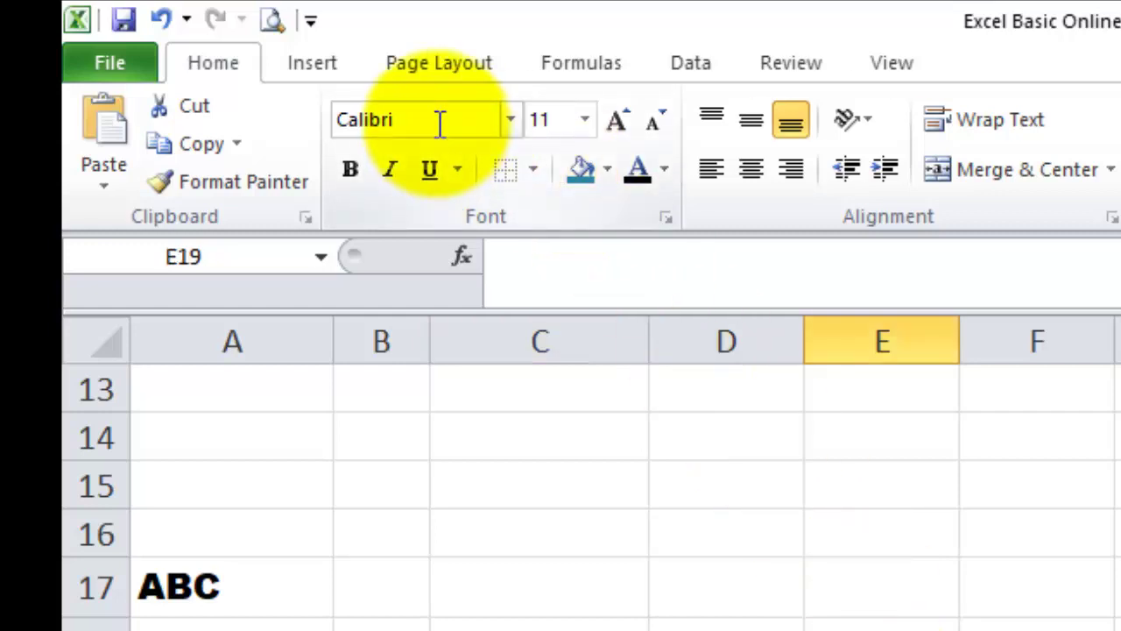
{"action": "left_click_drag", "start_coordinate": [193, 585], "coordinate": [570, 585]}
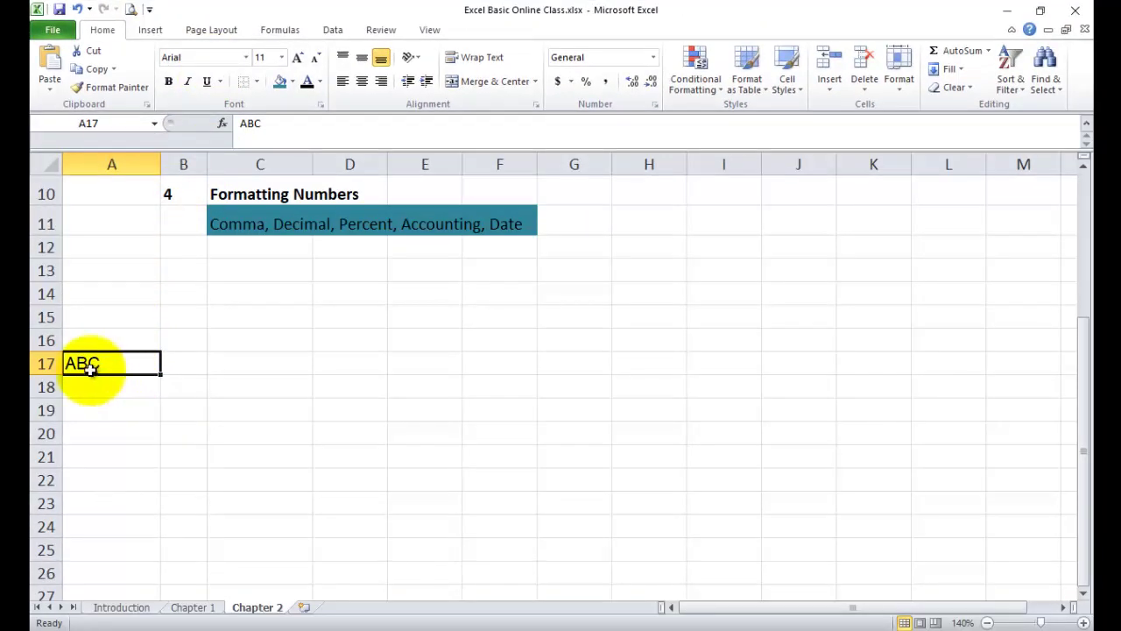
Set the font size of the ABC text in cell A17 to 14 and check the size in other cells
{"action": "left_click", "coordinate": [282, 60]}
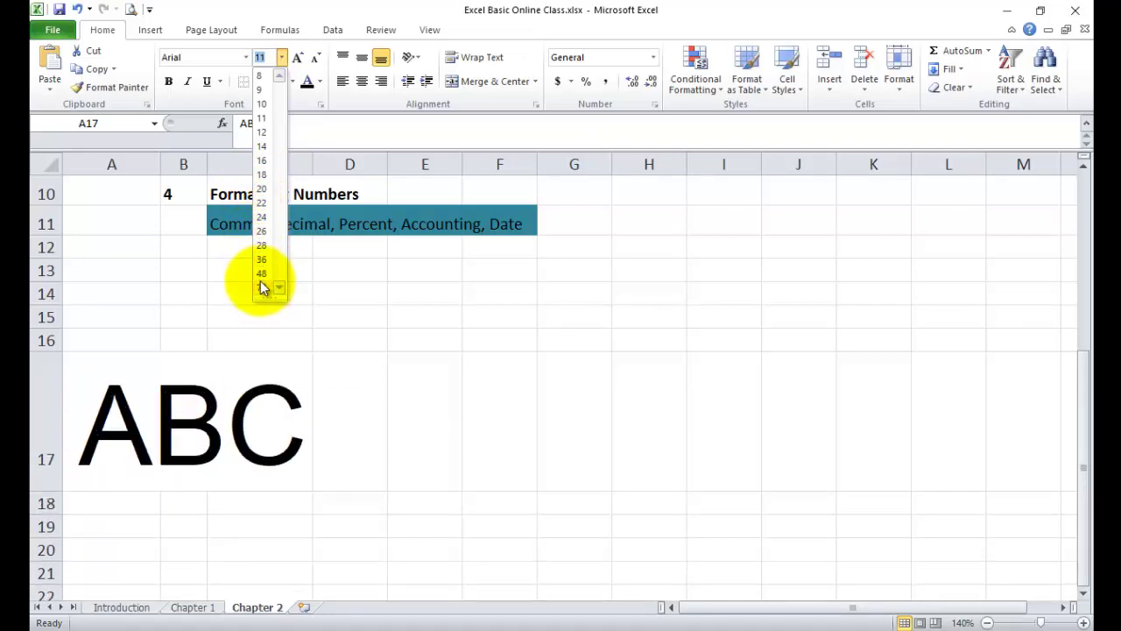
{"action": "left_click", "coordinate": [263, 147]}
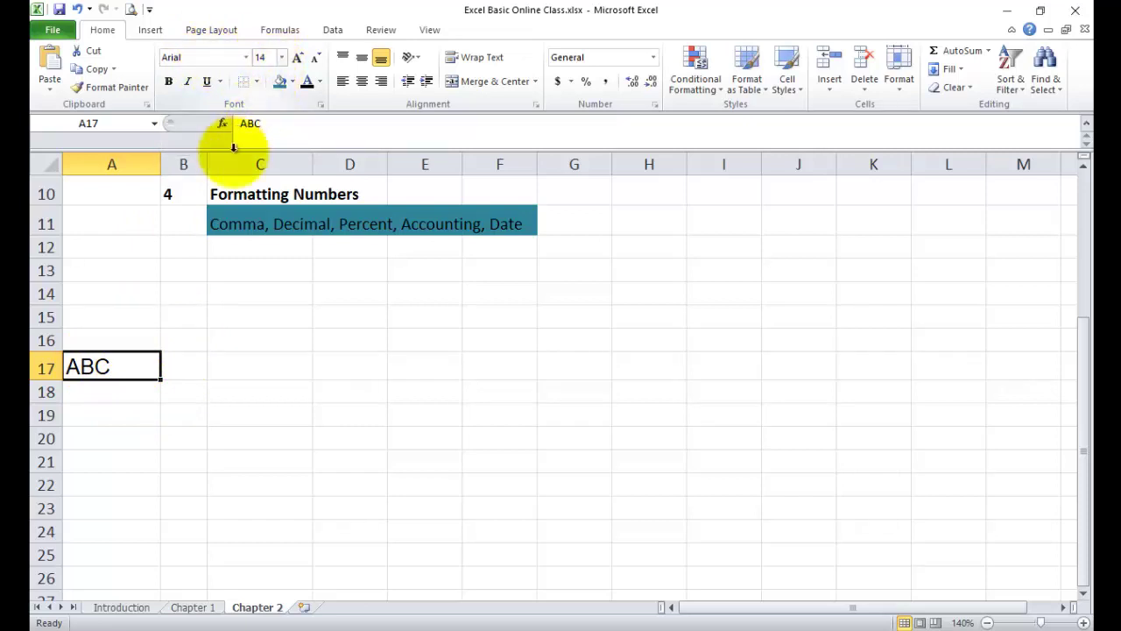
{"action": "left_click", "coordinate": [223, 431]}
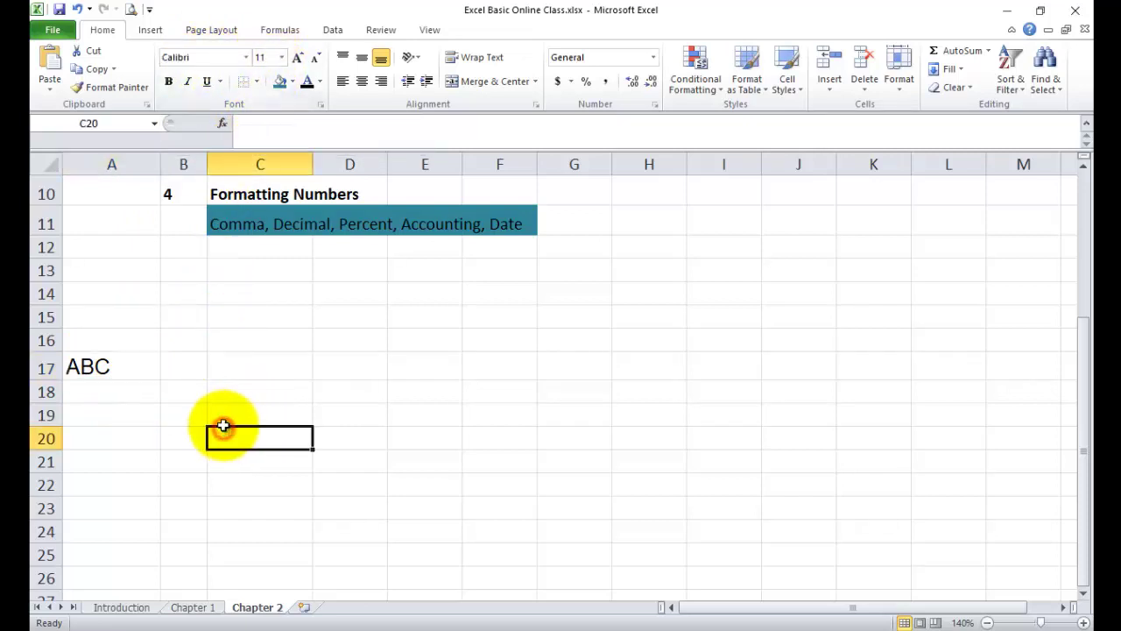
{"action": "left_click", "coordinate": [145, 420]}
{"action": "left_click", "coordinate": [246, 367]}
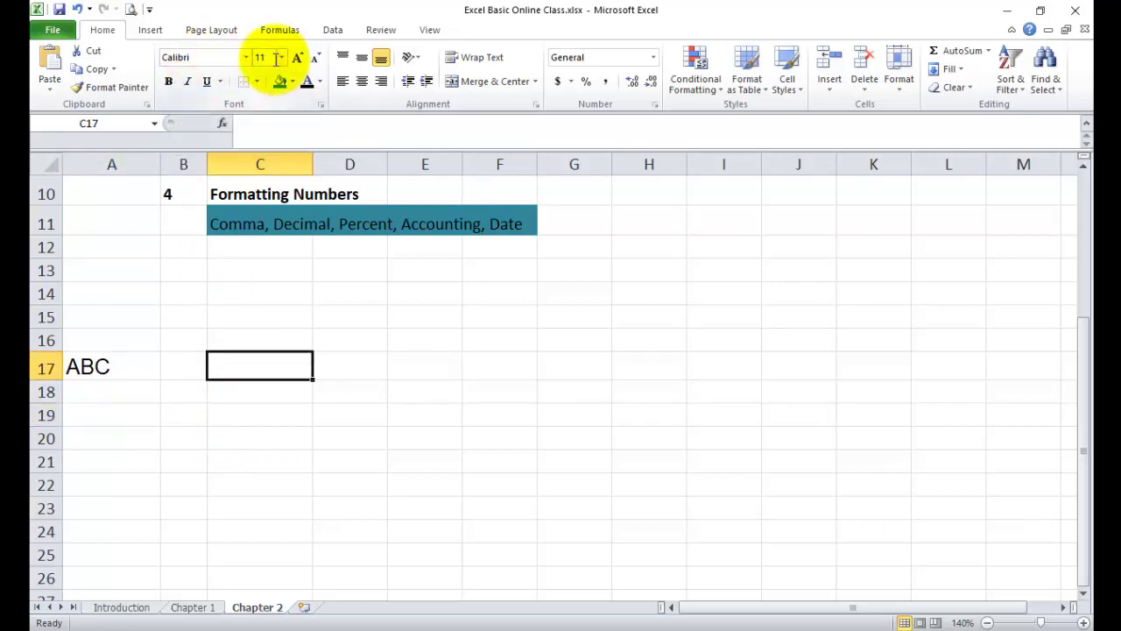
Increase the font size of cell A17 by two increments to 18 and decrease it by two increments to 14
{"action": "left_click", "coordinate": [118, 368]}
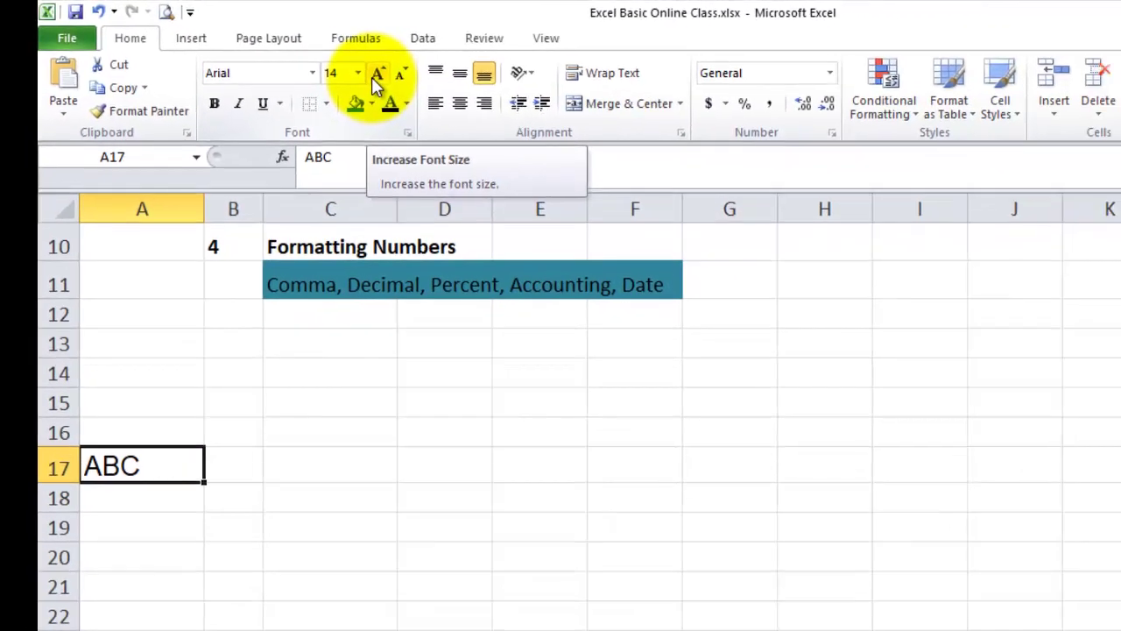
{"action": "left_click", "coordinate": [375, 74]}
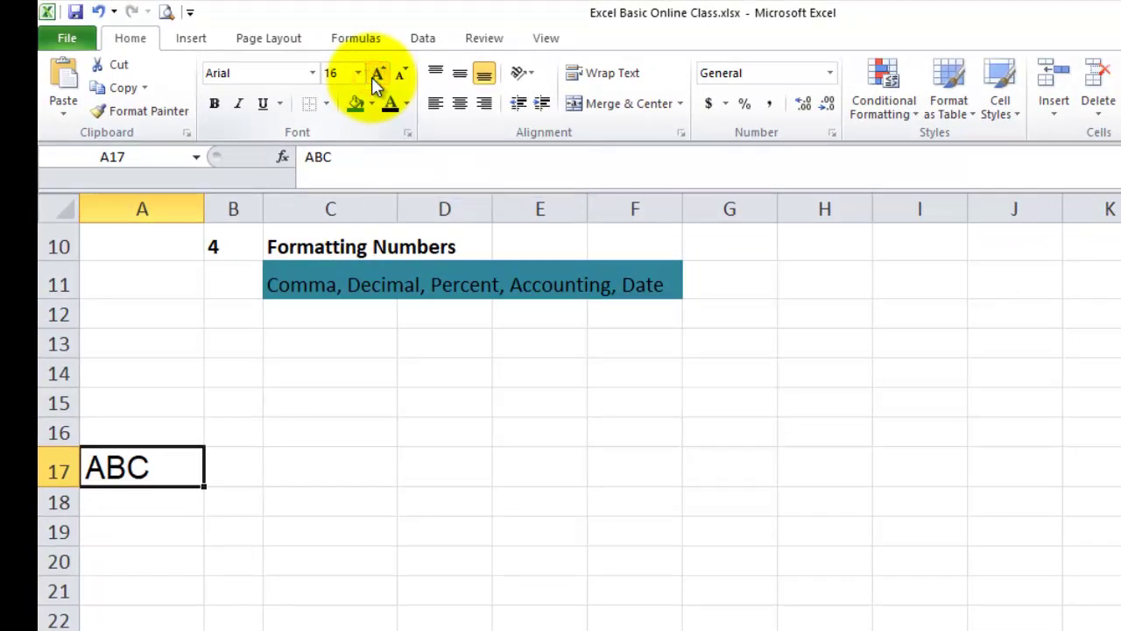
{"action": "left_click", "coordinate": [377, 75]}
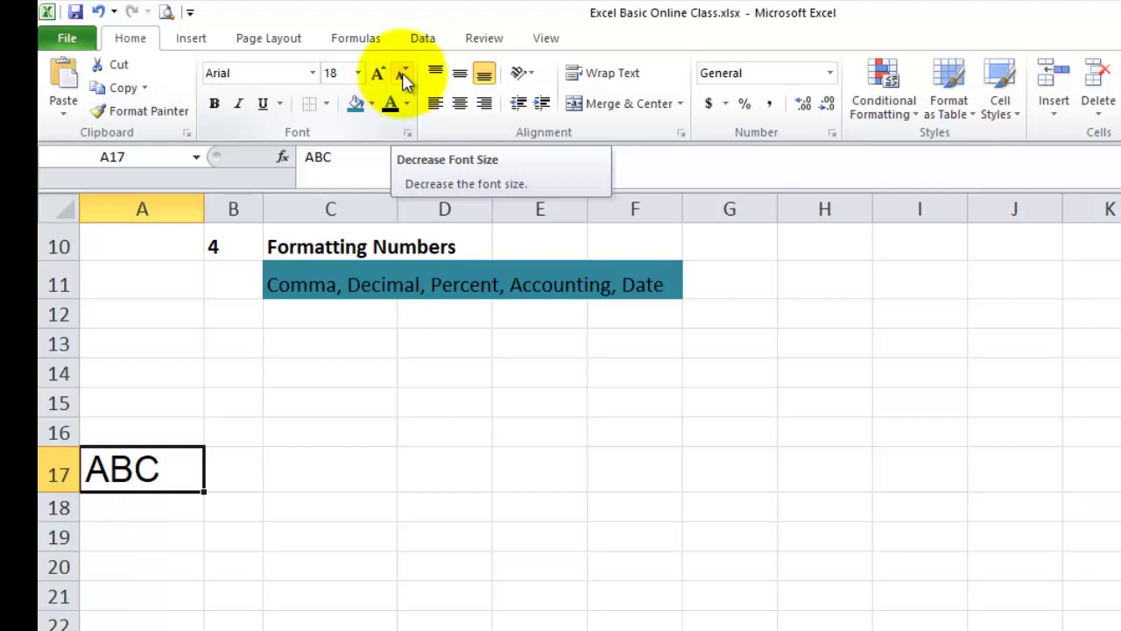
{"action": "left_click", "coordinate": [404, 78]}
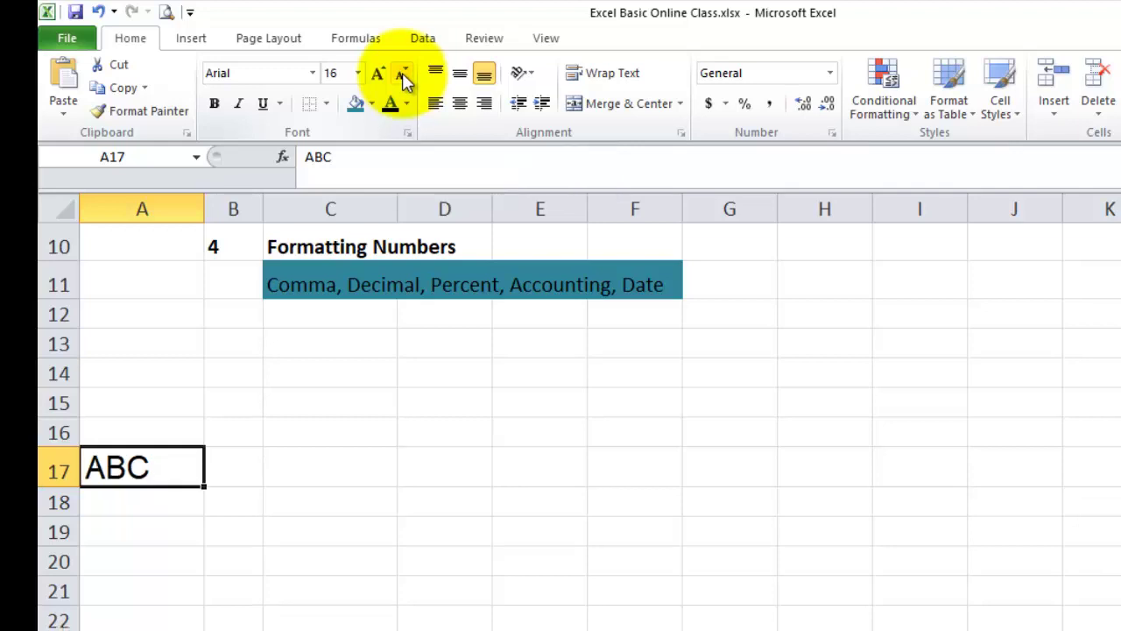
{"action": "left_click", "coordinate": [405, 77]}
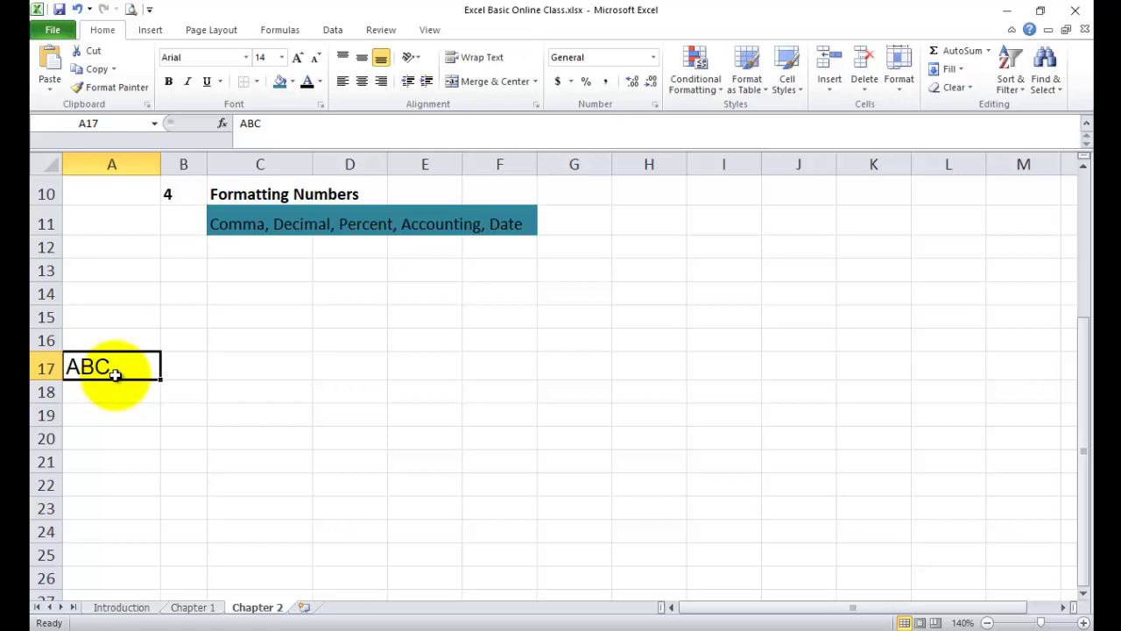
Change the font color of the ABC text in cell A17 to standard green
{"action": "left_click", "coordinate": [305, 87]}
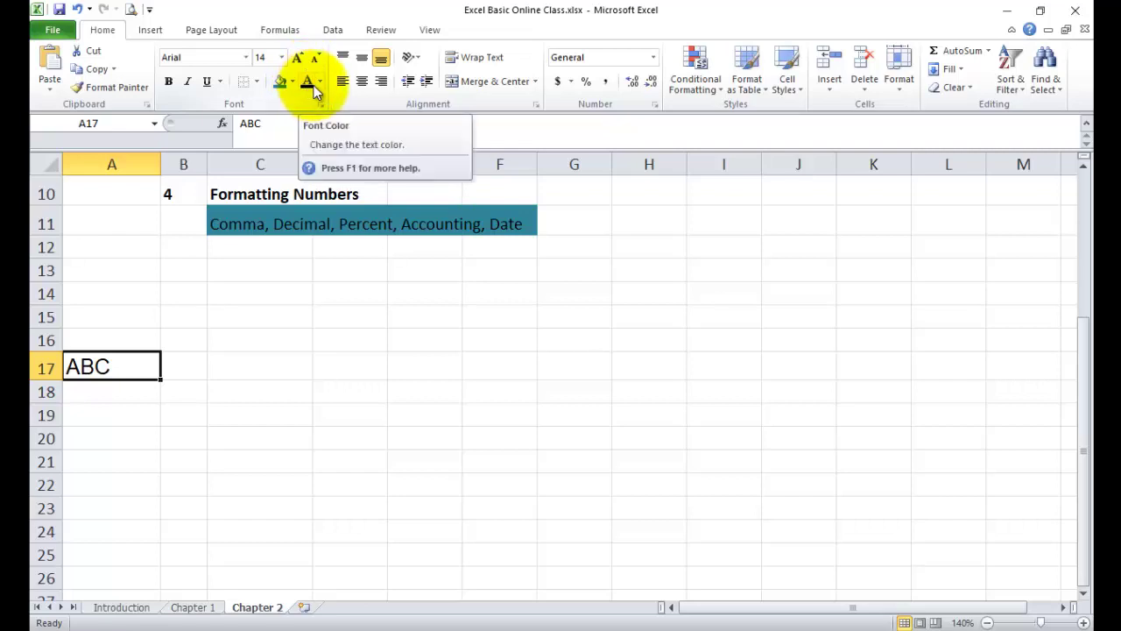
{"action": "left_click", "coordinate": [321, 81]}
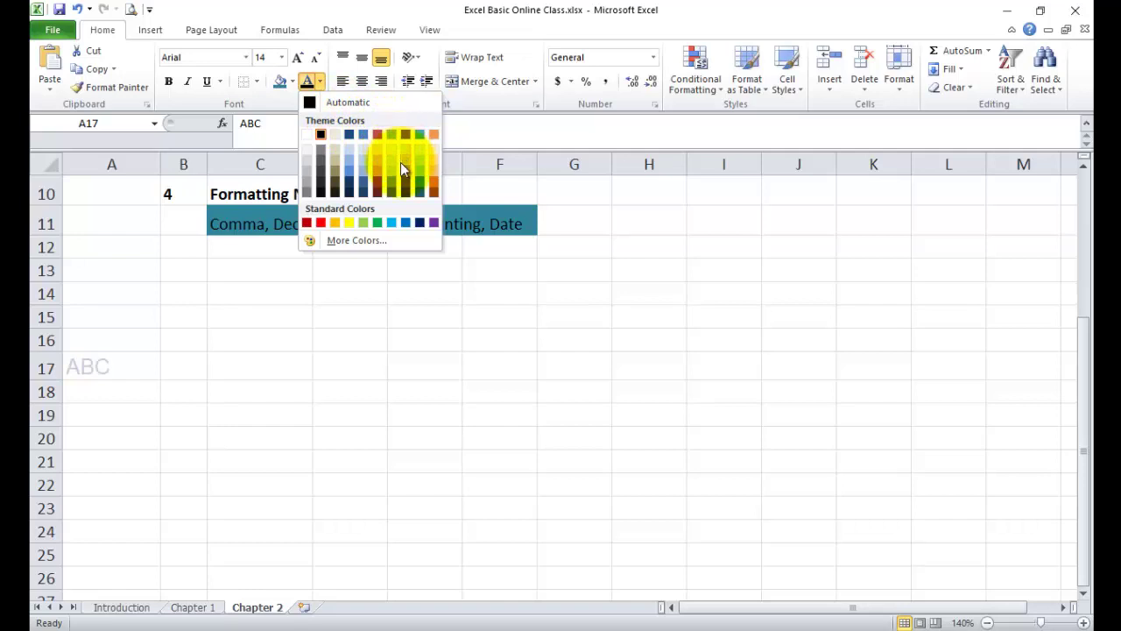
{"action": "left_click", "coordinate": [379, 226]}
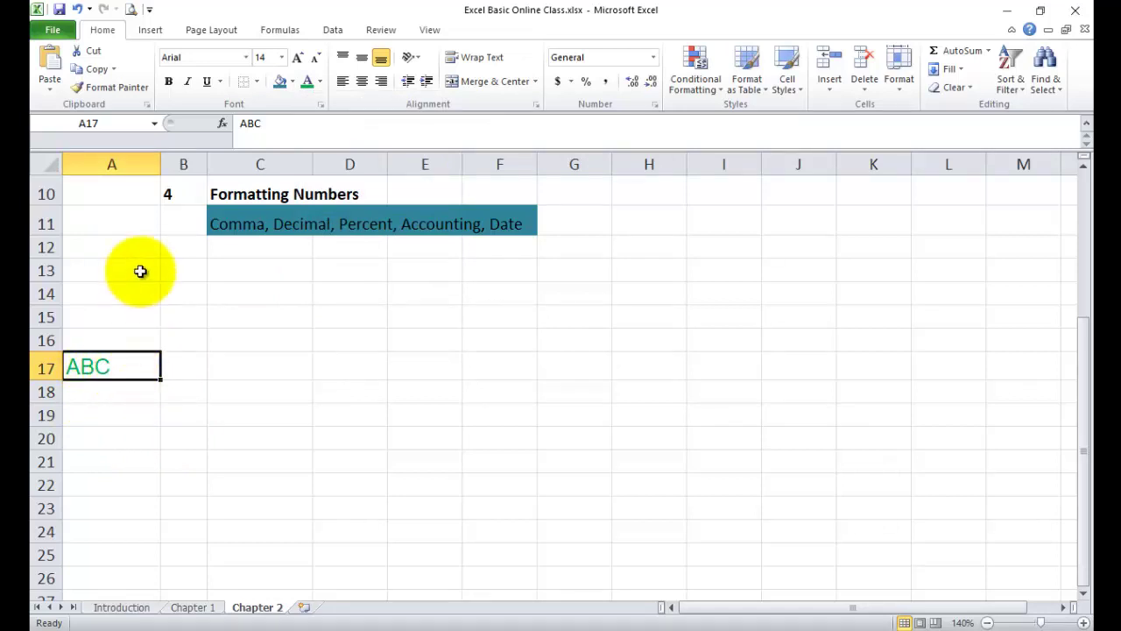
Apply bold to the ABC text in cell A17, remove it, and apply it again
{"action": "left_click", "coordinate": [170, 84]}
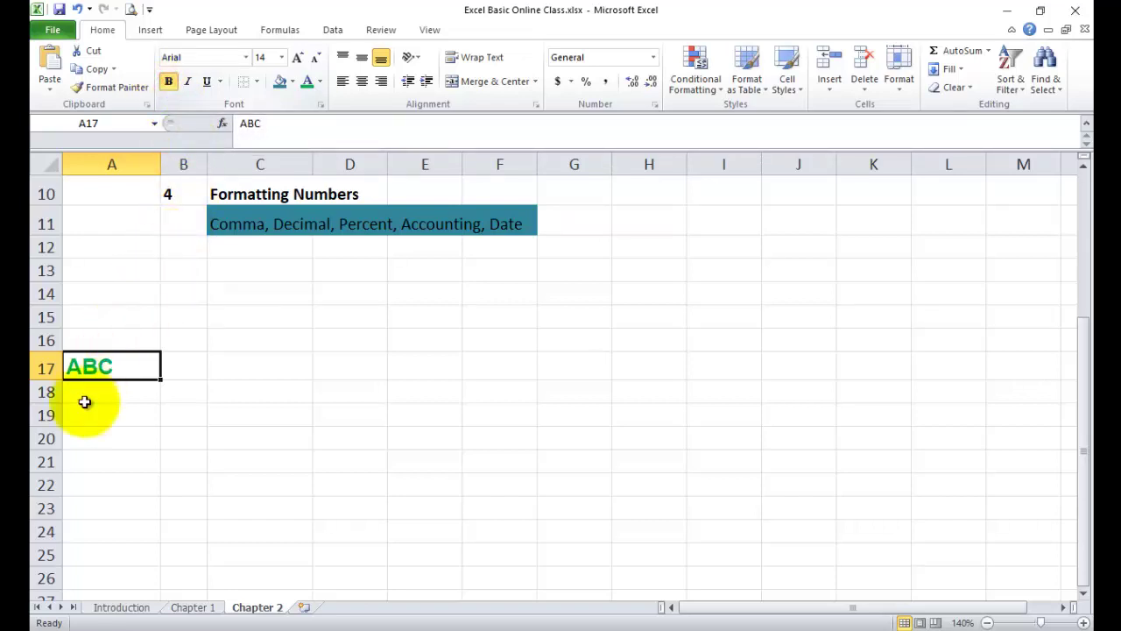
{"action": "left_click", "coordinate": [170, 83]}
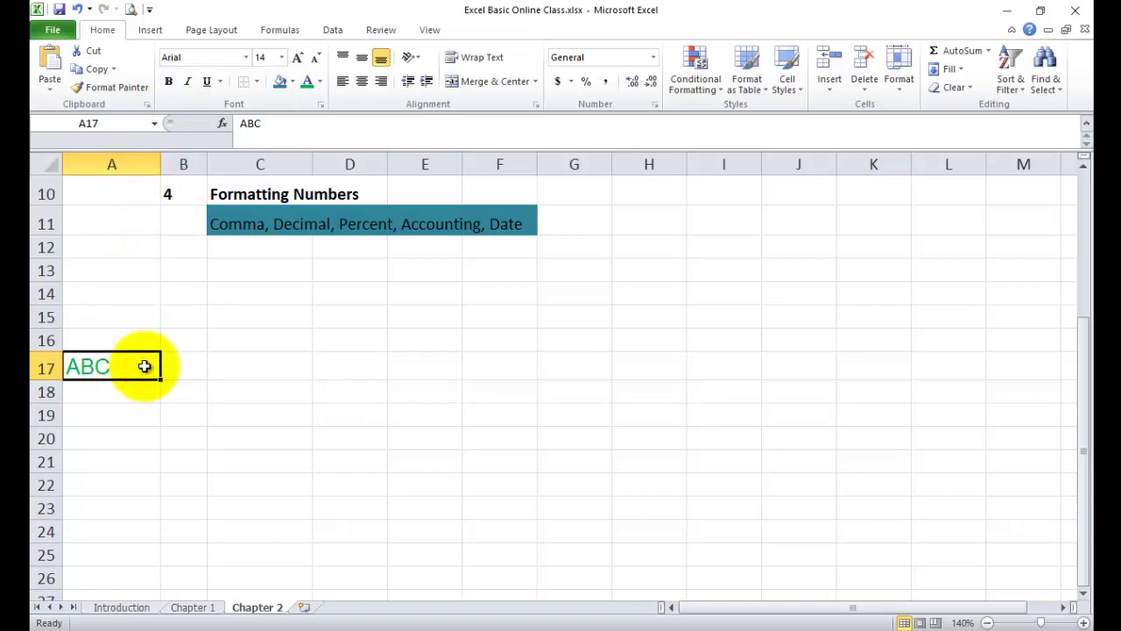
{"action": "key", "text": "ctrl+b"}
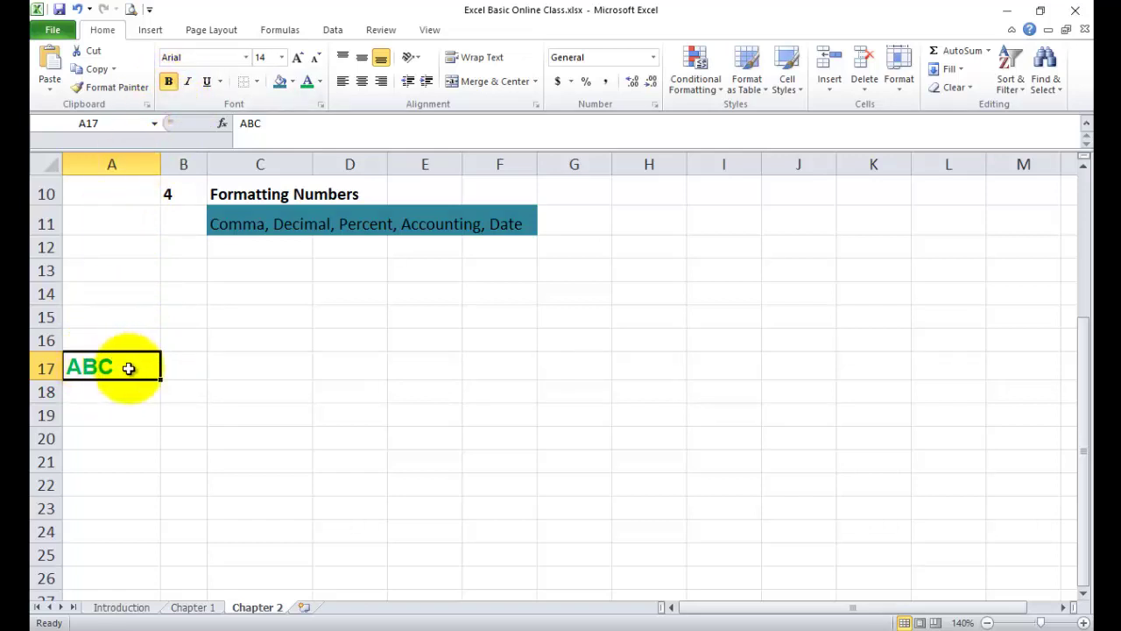
Italicize the ABC text in cell A17, remove the italics, and apply them again
{"action": "left_click", "coordinate": [189, 86]}
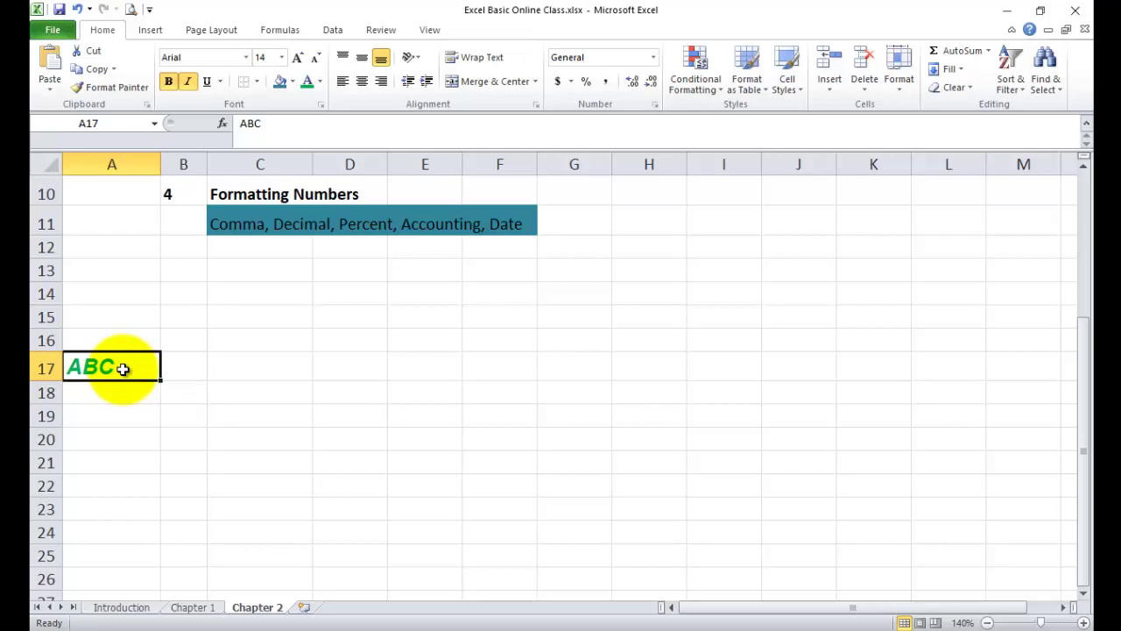
{"action": "key", "text": "ctrl+i"}
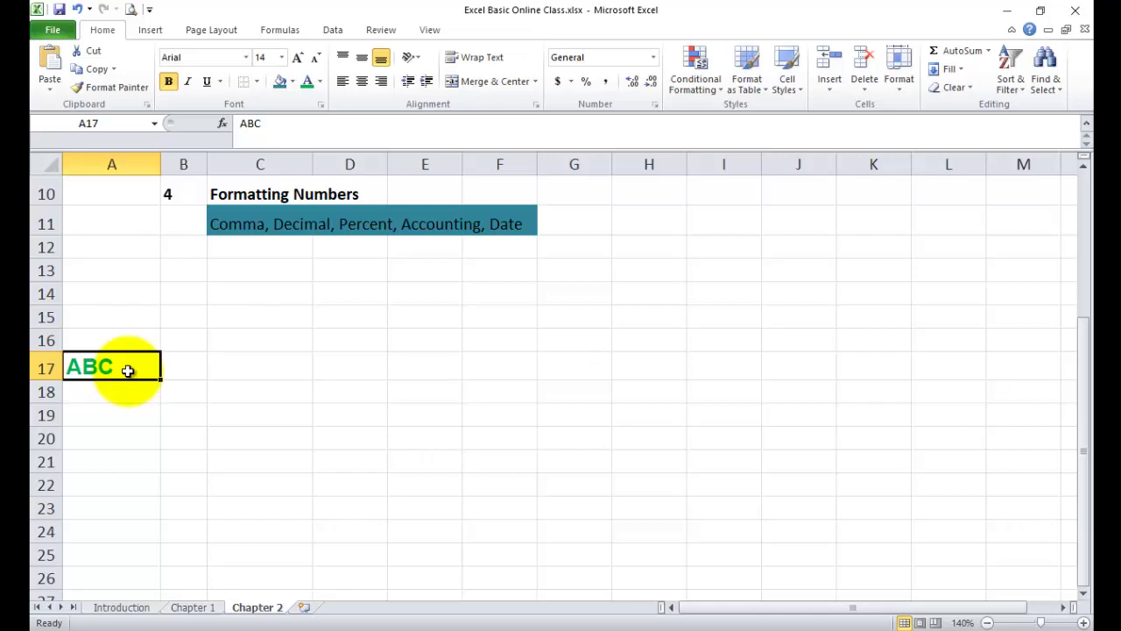
{"action": "key", "text": "ctrl+i"}
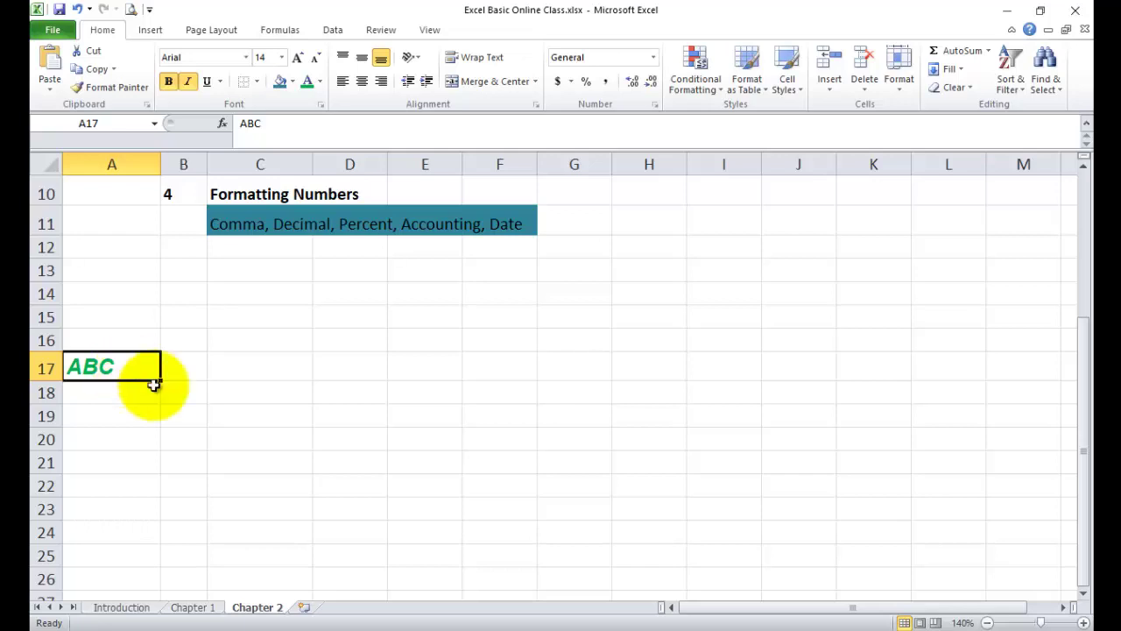
Underline the ABC text in cell A17 with a single underline and change it to a double underline
{"action": "left_click", "coordinate": [210, 83]}
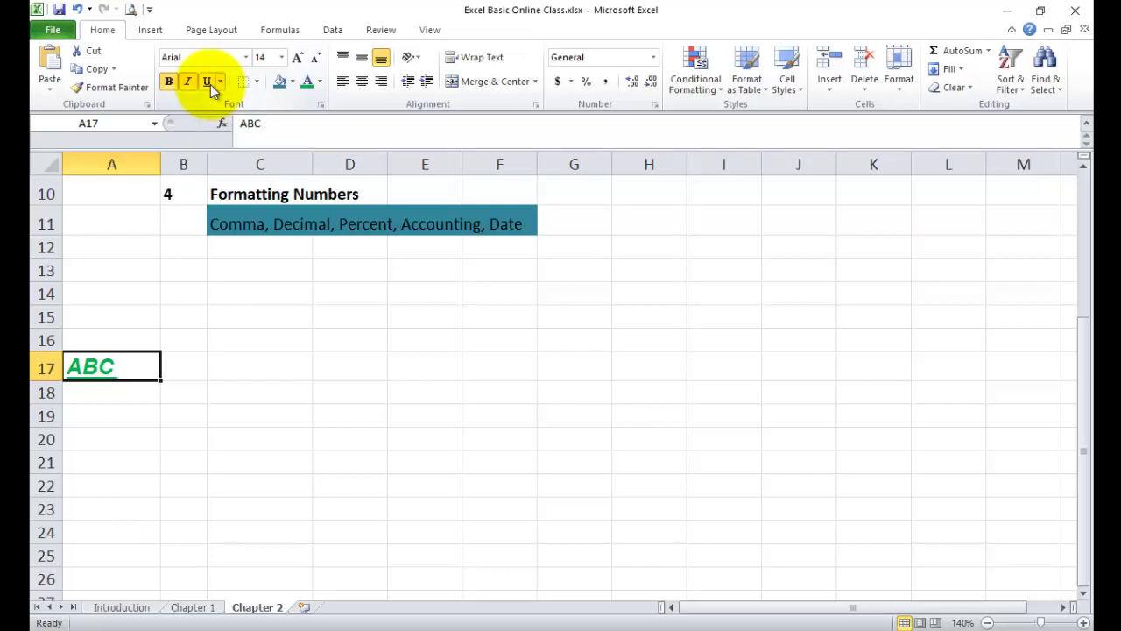
{"action": "left_click", "coordinate": [111, 393]}
{"action": "left_click", "coordinate": [143, 365]}
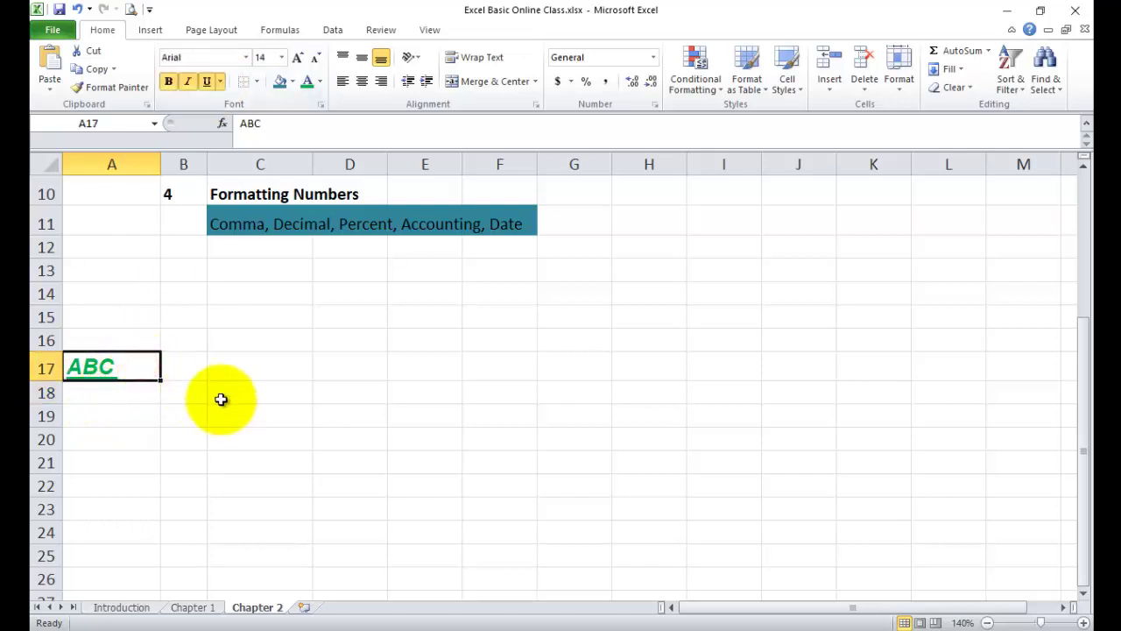
{"action": "left_click", "coordinate": [220, 83]}
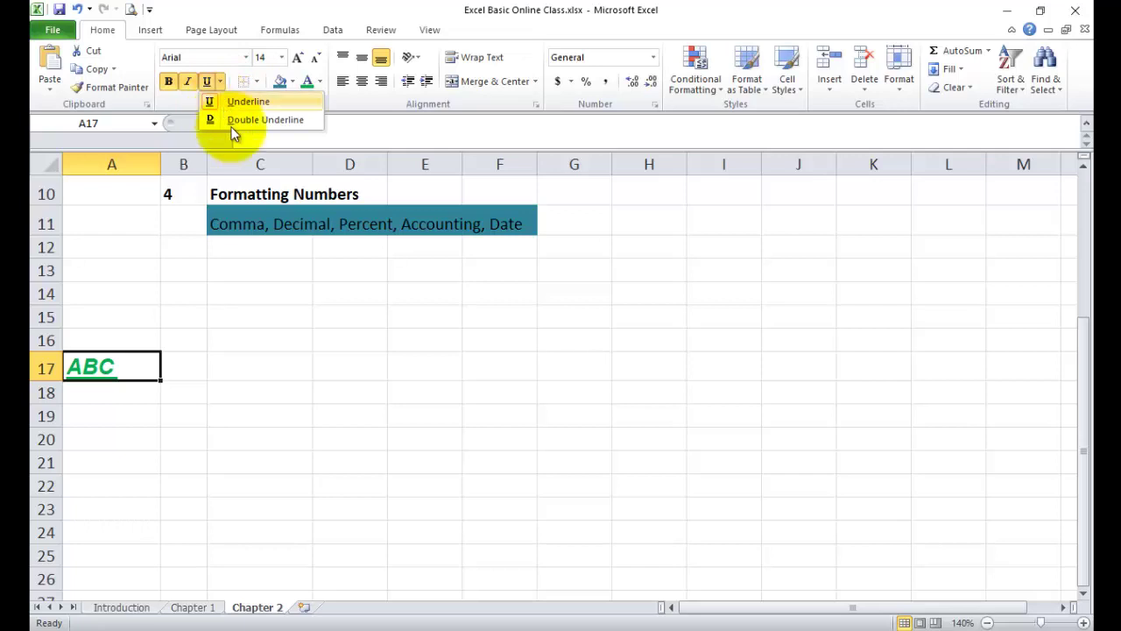
{"action": "left_click", "coordinate": [233, 122]}
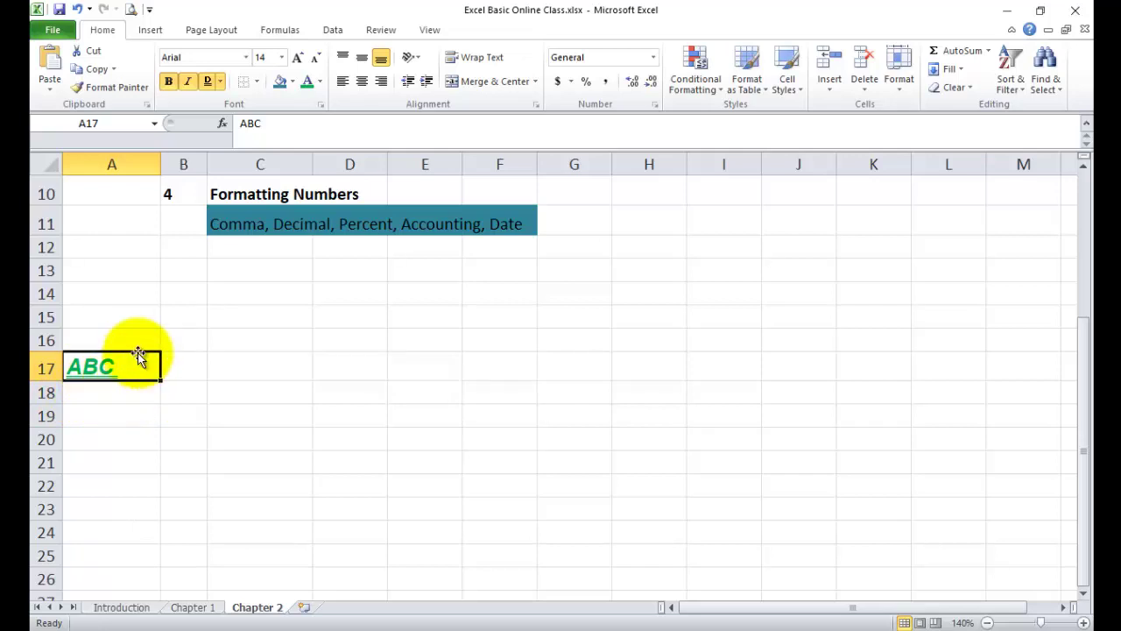
Remove the double underline, italic and bold formatting from the ABC text in cell A17
{"action": "left_click", "coordinate": [208, 82]}
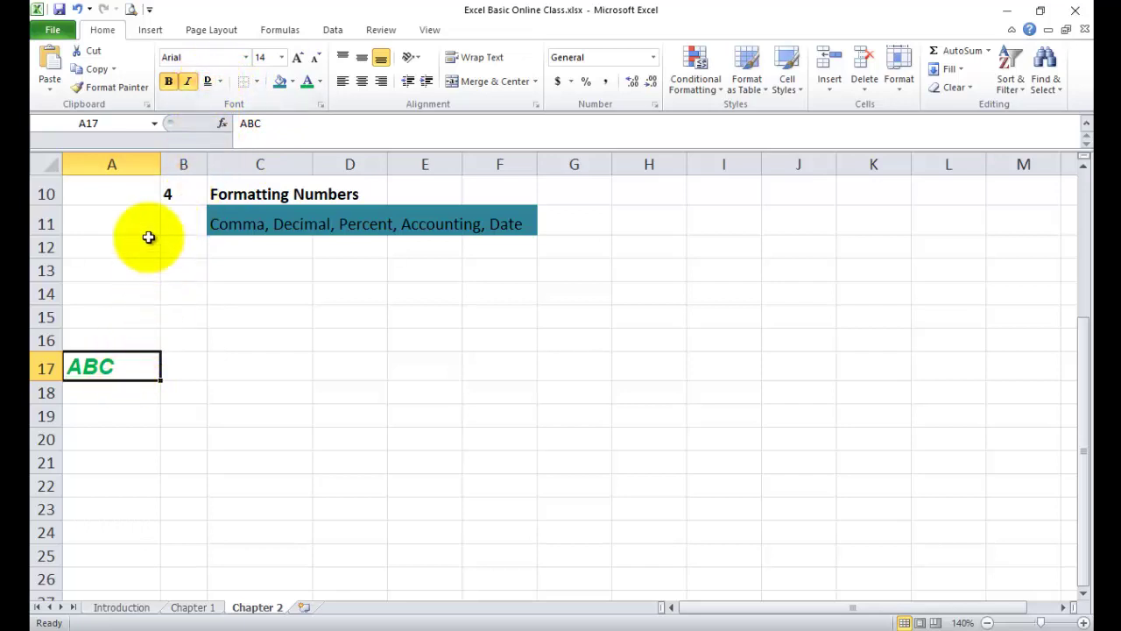
{"action": "left_click", "coordinate": [186, 85]}
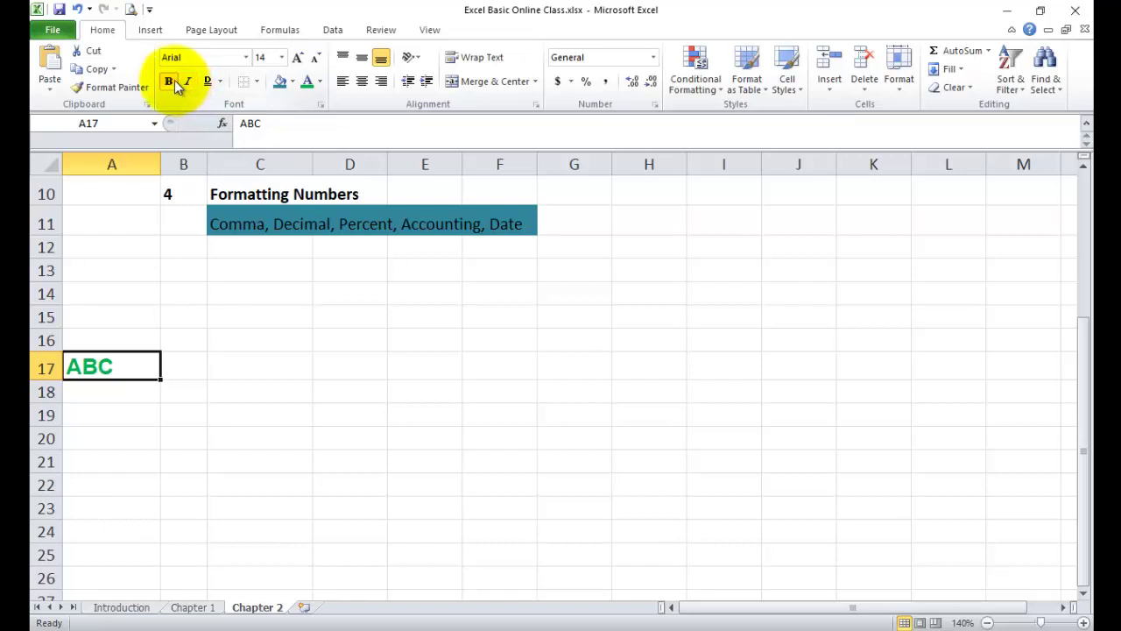
{"action": "left_click", "coordinate": [171, 83]}
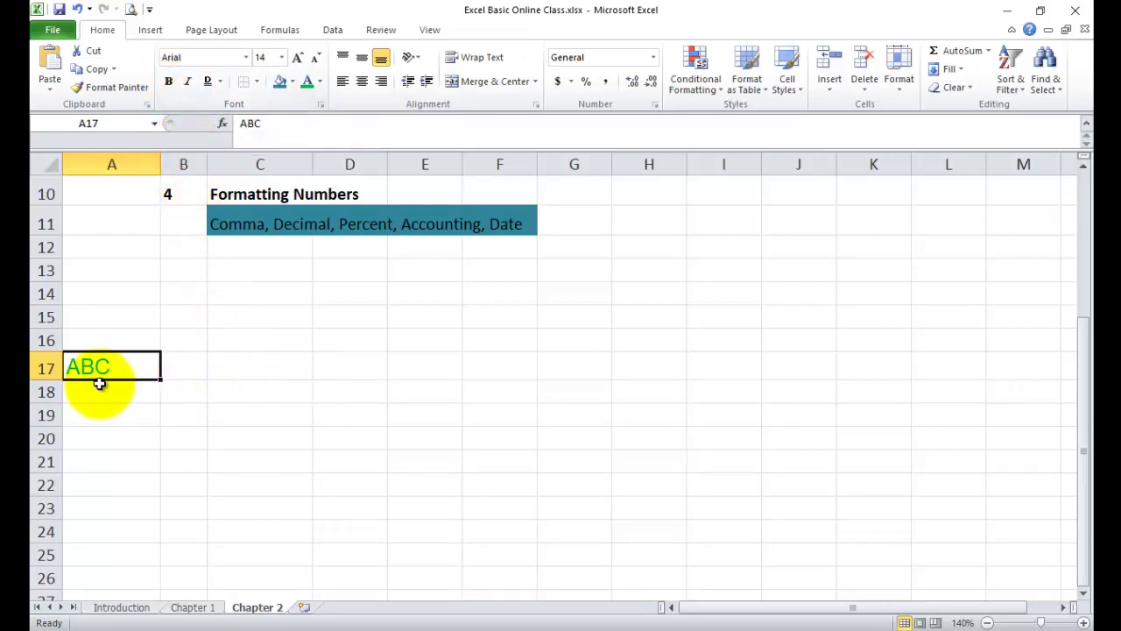
Fill cell A17 with the standard yellow color
{"action": "scroll", "coordinate": [135, 398], "scroll_direction": "down", "scroll_amount": 1}
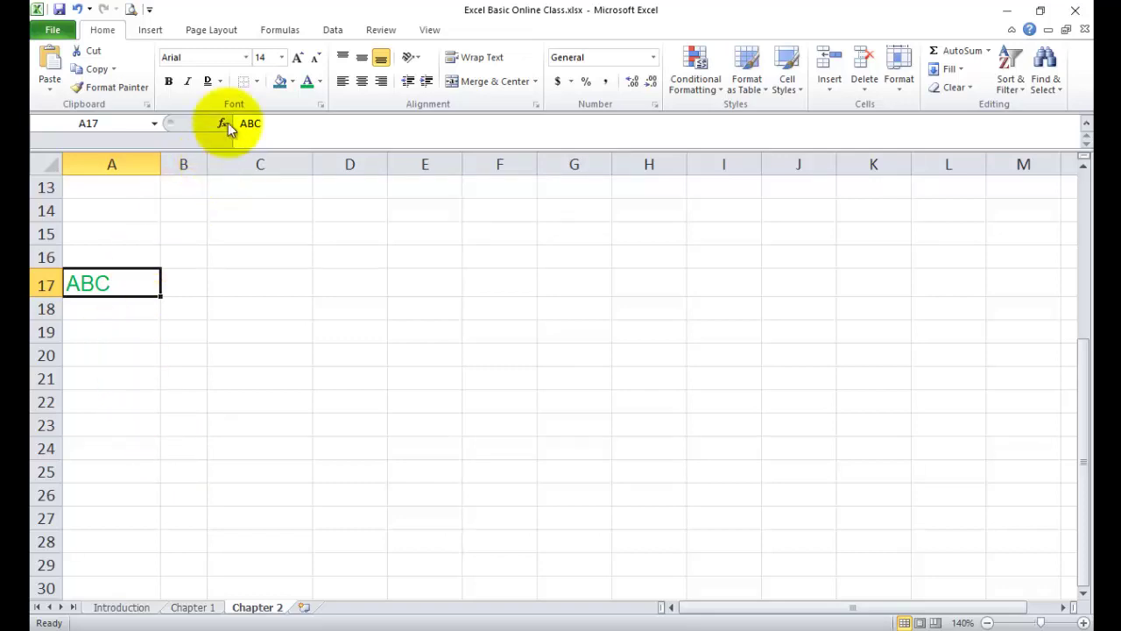
{"action": "left_click", "coordinate": [294, 85]}
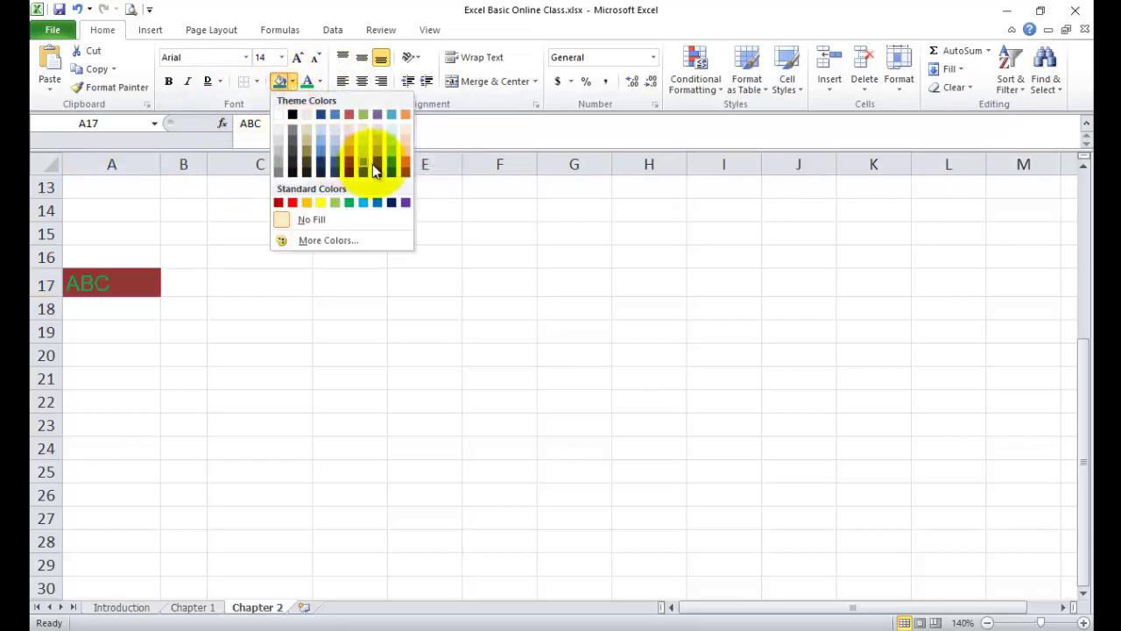
{"action": "left_click", "coordinate": [321, 203]}
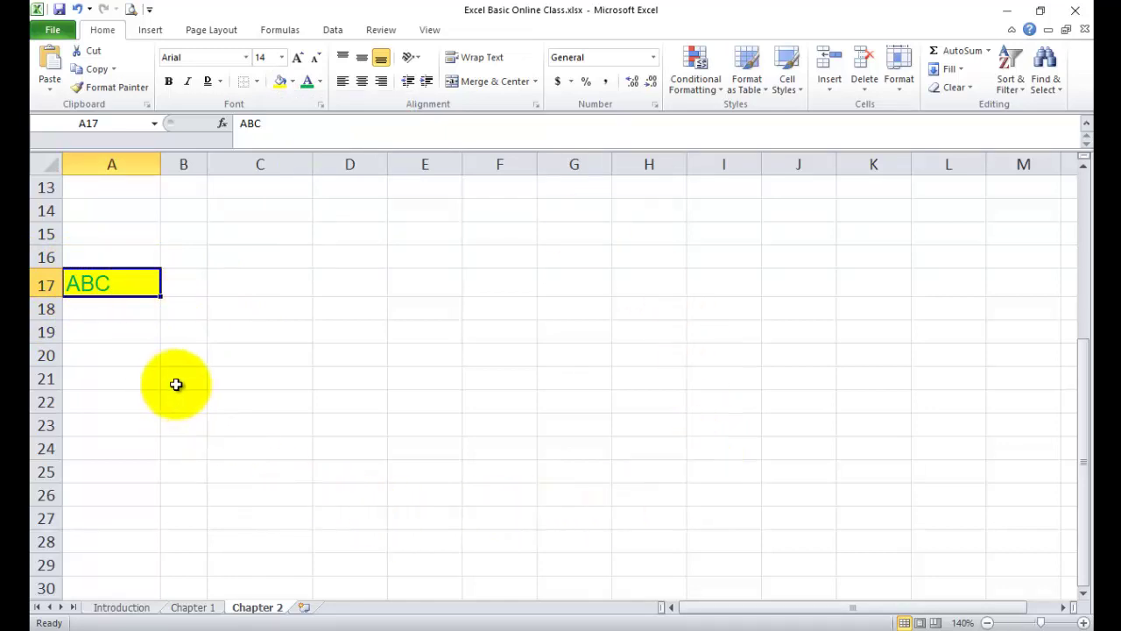
Insert the picture 3.jpg from the Pictures folder as the Chapter 2 sheet background and look over the sheet
{"action": "left_click", "coordinate": [229, 34]}
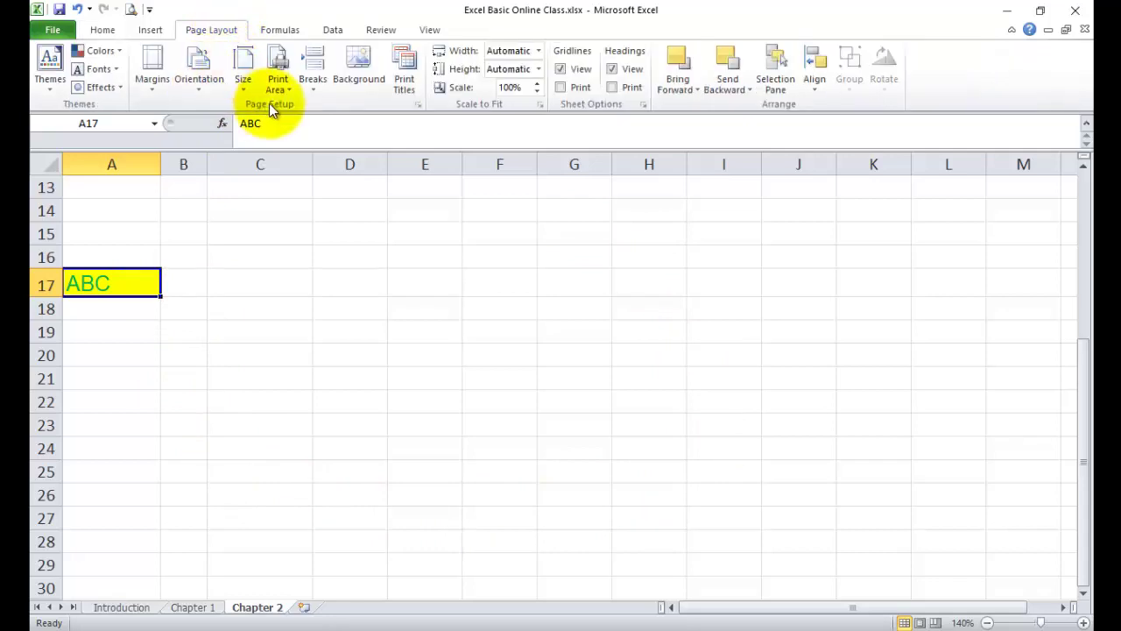
{"action": "left_click", "coordinate": [361, 67]}
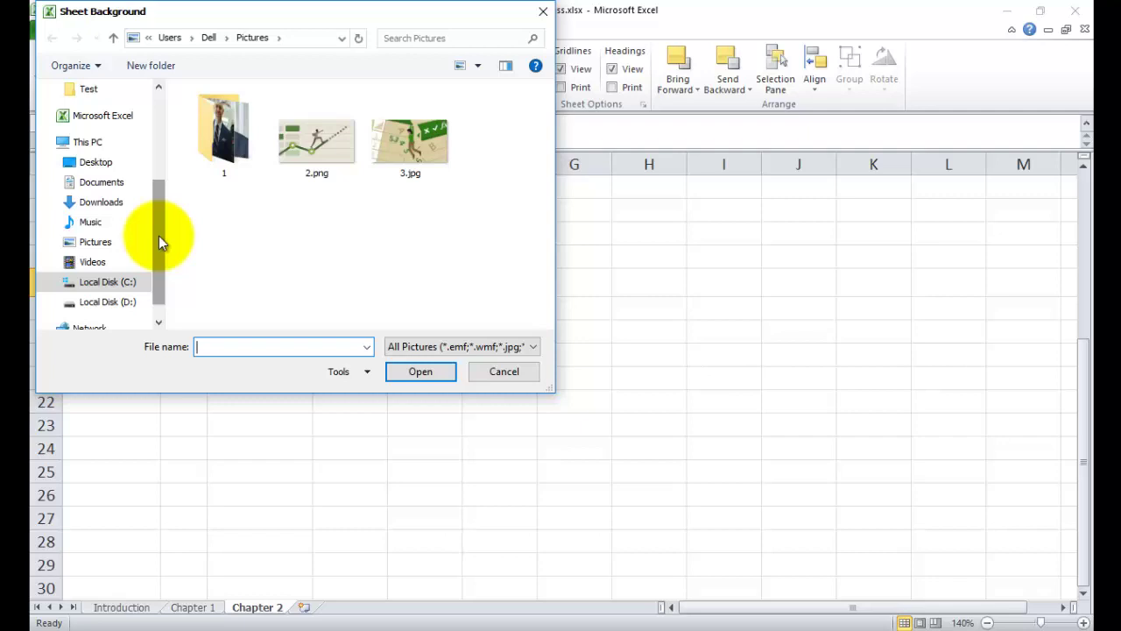
{"action": "left_click", "coordinate": [408, 153]}
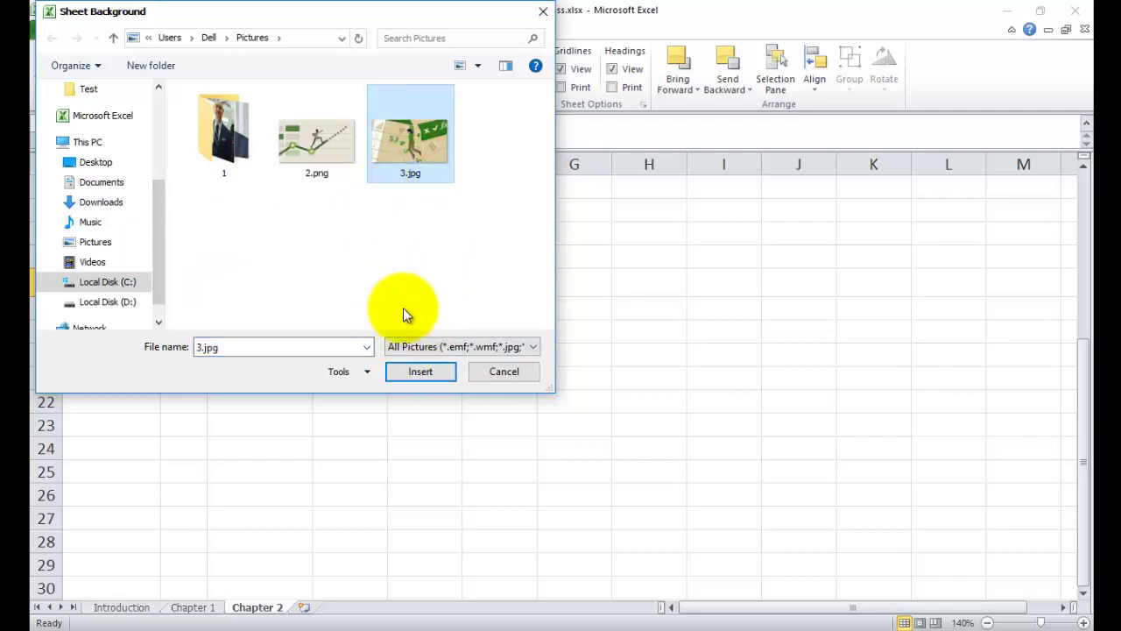
{"action": "left_click", "coordinate": [420, 371]}
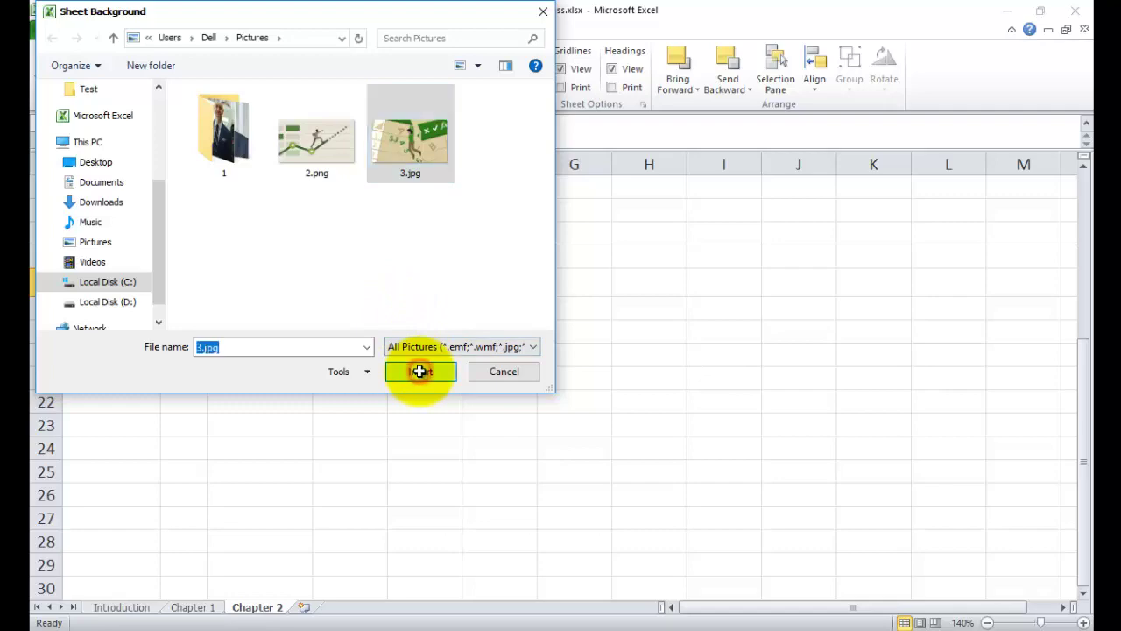
{"action": "key", "text": "Right"}
{"action": "scroll", "coordinate": [343, 388], "scroll_direction": "up", "scroll_amount": 1}
{"action": "scroll", "coordinate": [343, 388], "scroll_direction": "down", "scroll_amount": 2}
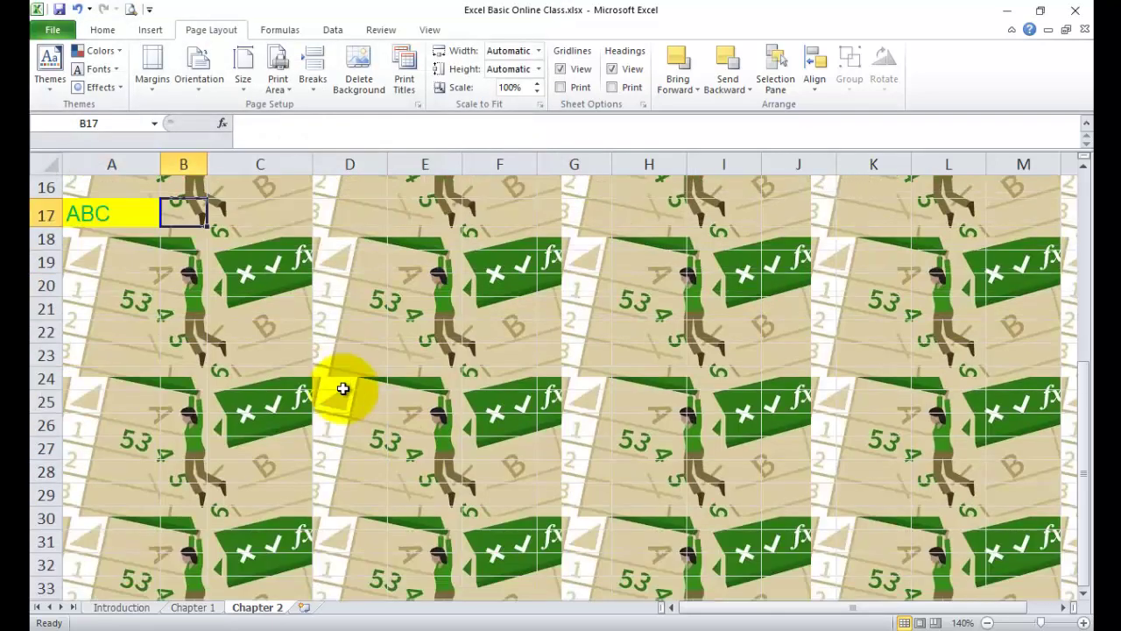
{"action": "scroll", "coordinate": [343, 388], "scroll_direction": "up", "scroll_amount": 1}
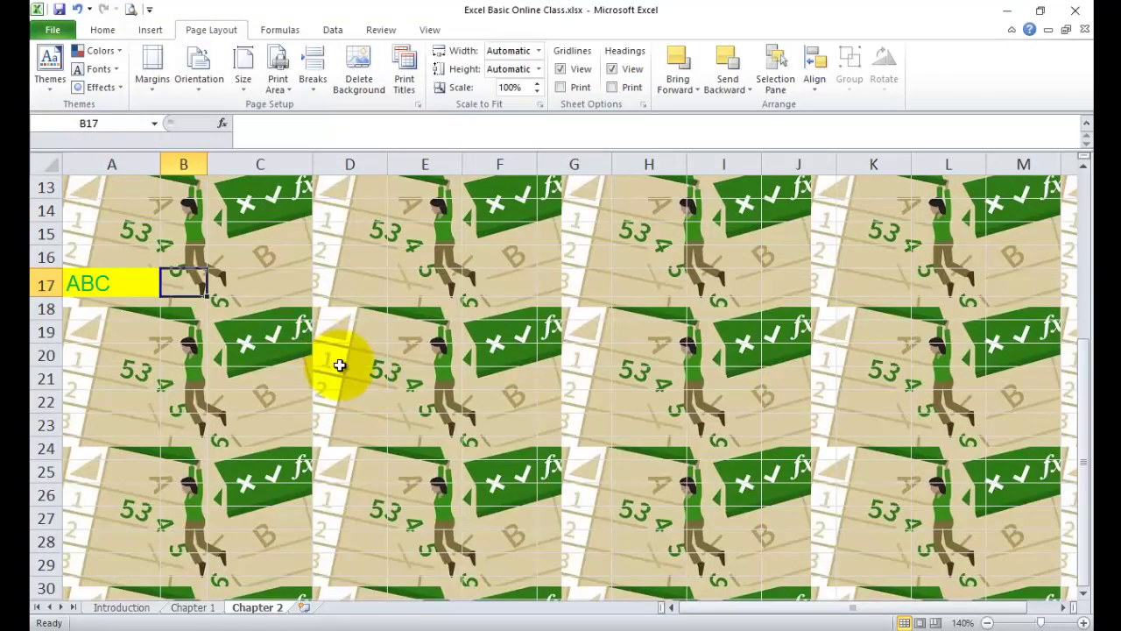
Select a few cells over the picture background and delete the background from the Chapter 2 sheet
{"action": "left_click", "coordinate": [408, 300]}
{"action": "key", "text": "Up"}
{"action": "key", "text": "Left"}
{"action": "key", "text": "Left"}
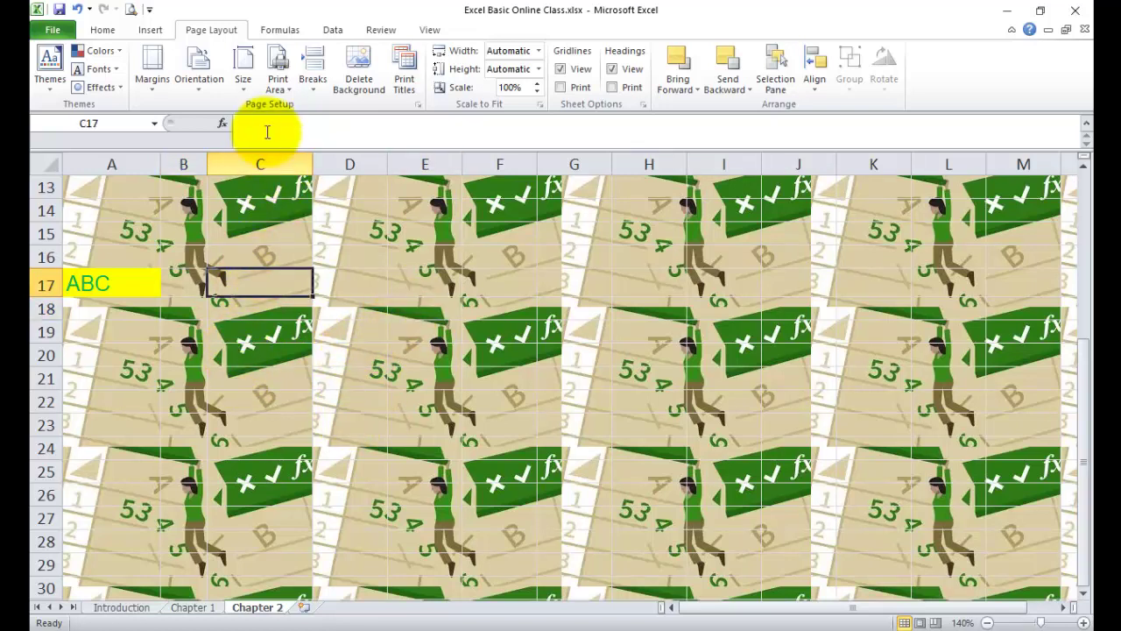
{"action": "left_click", "coordinate": [359, 84]}
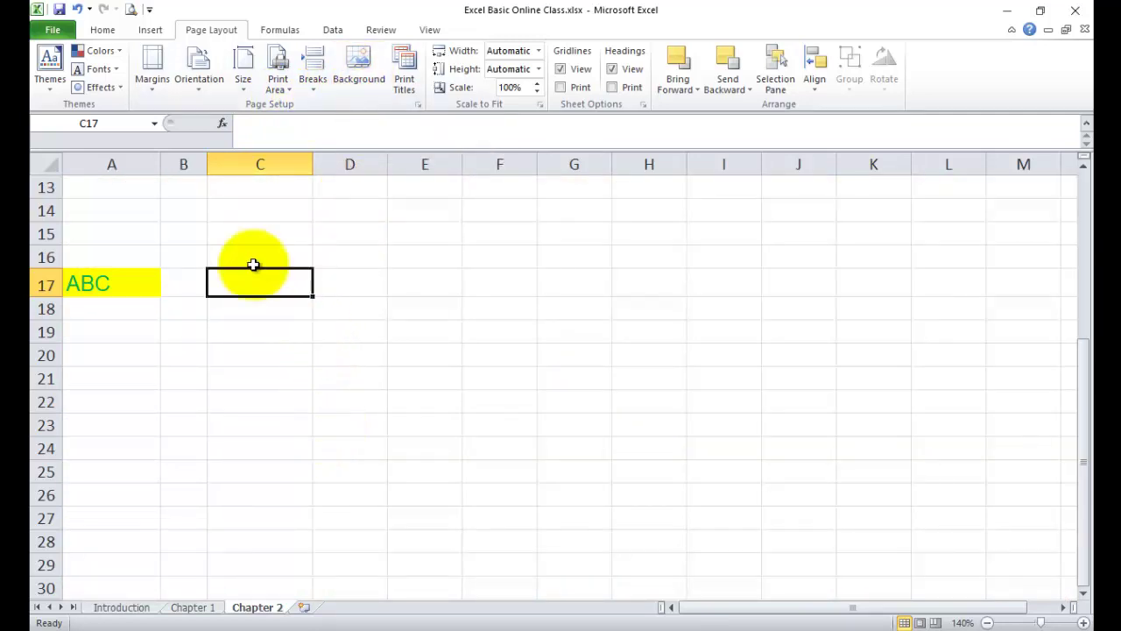
Remove the fill color from cell A17 by setting it to No Fill
{"action": "key", "text": "Home"}
{"action": "left_click", "coordinate": [114, 32]}
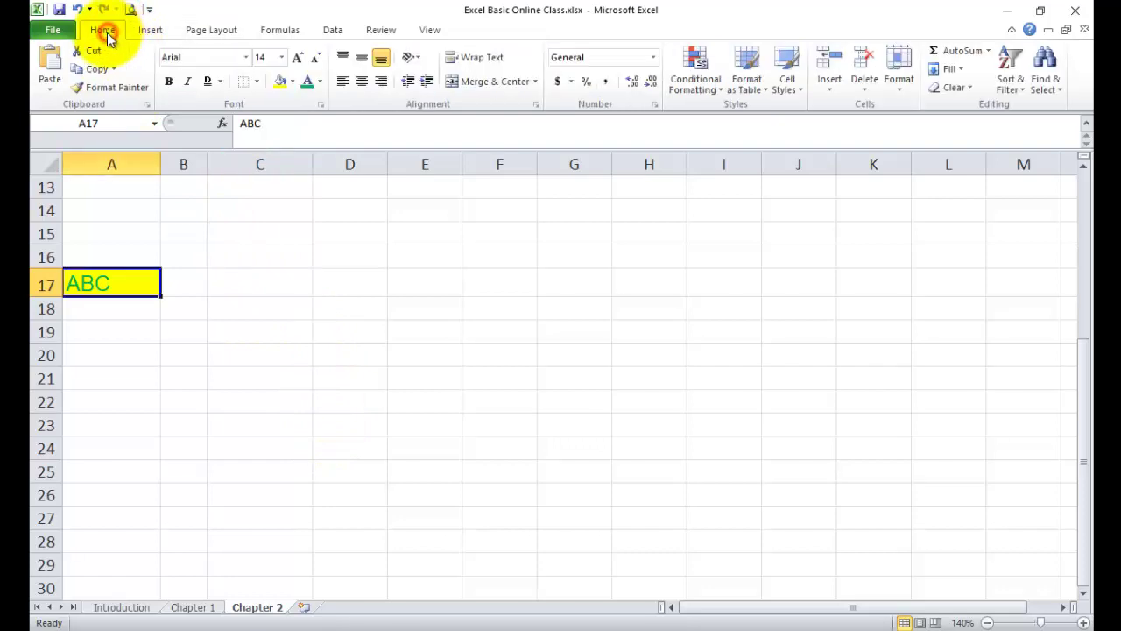
{"action": "left_click", "coordinate": [135, 285]}
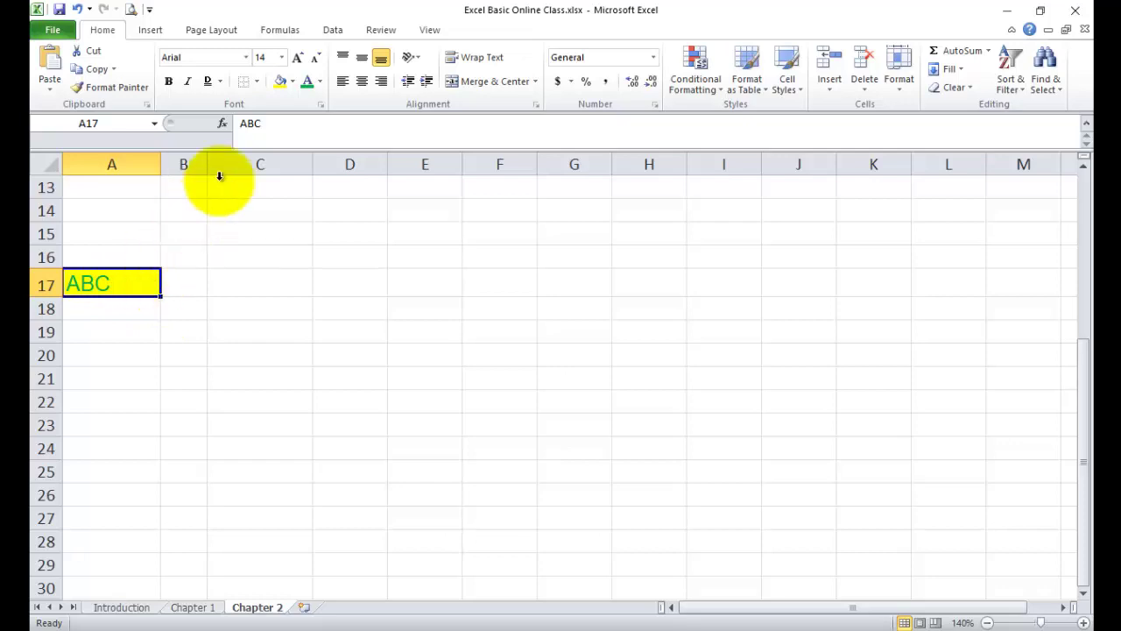
{"action": "left_click", "coordinate": [293, 83]}
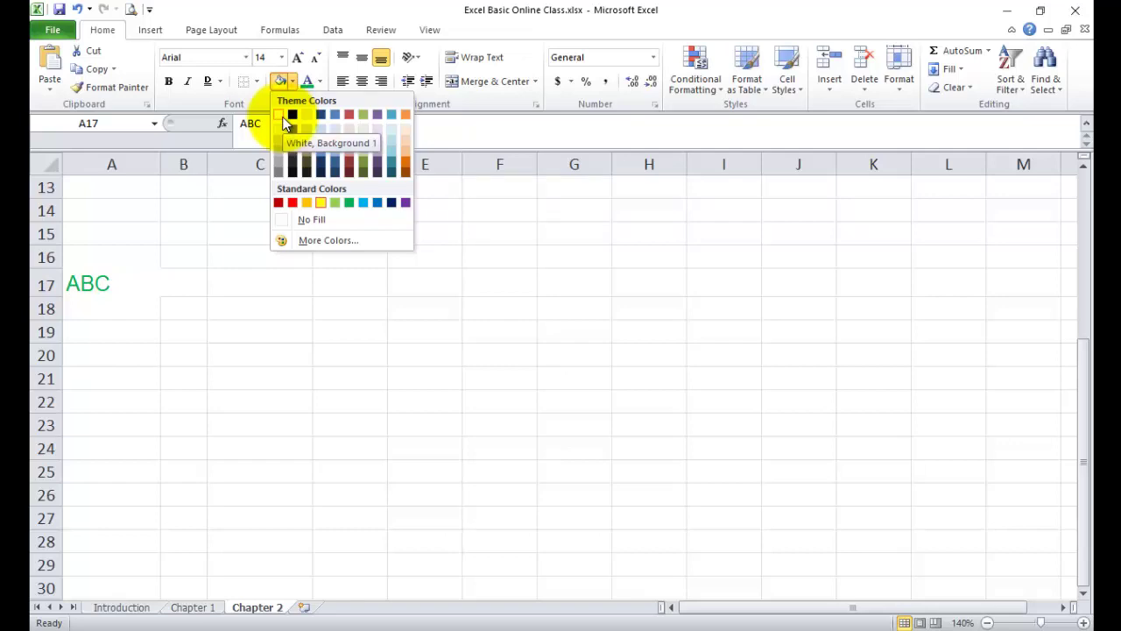
{"action": "left_click", "coordinate": [313, 220]}
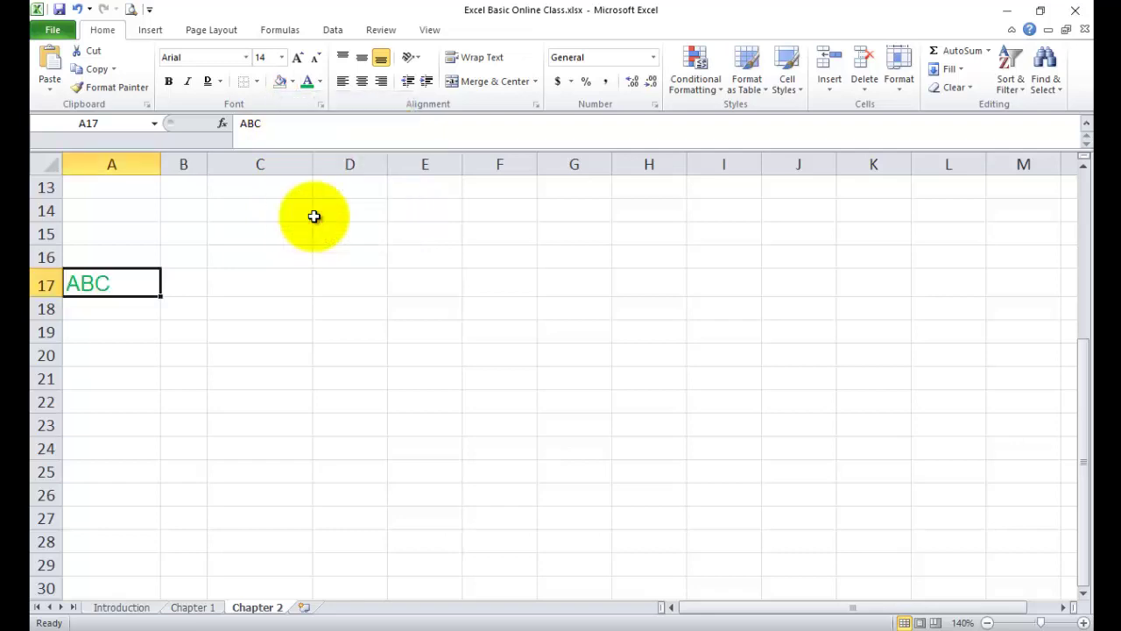